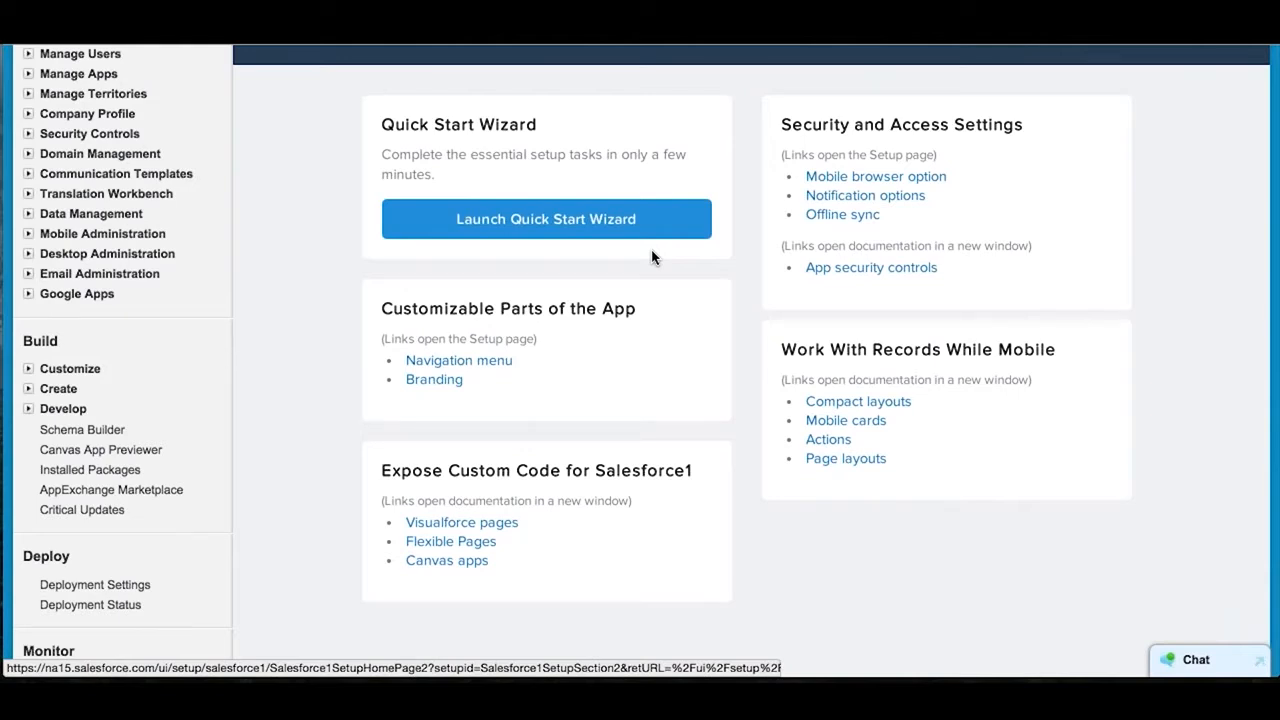
Step: Launch the Salesforce1 Quick Start Wizard and start its navigation menu customization
scroll(651, 258, up, 2)
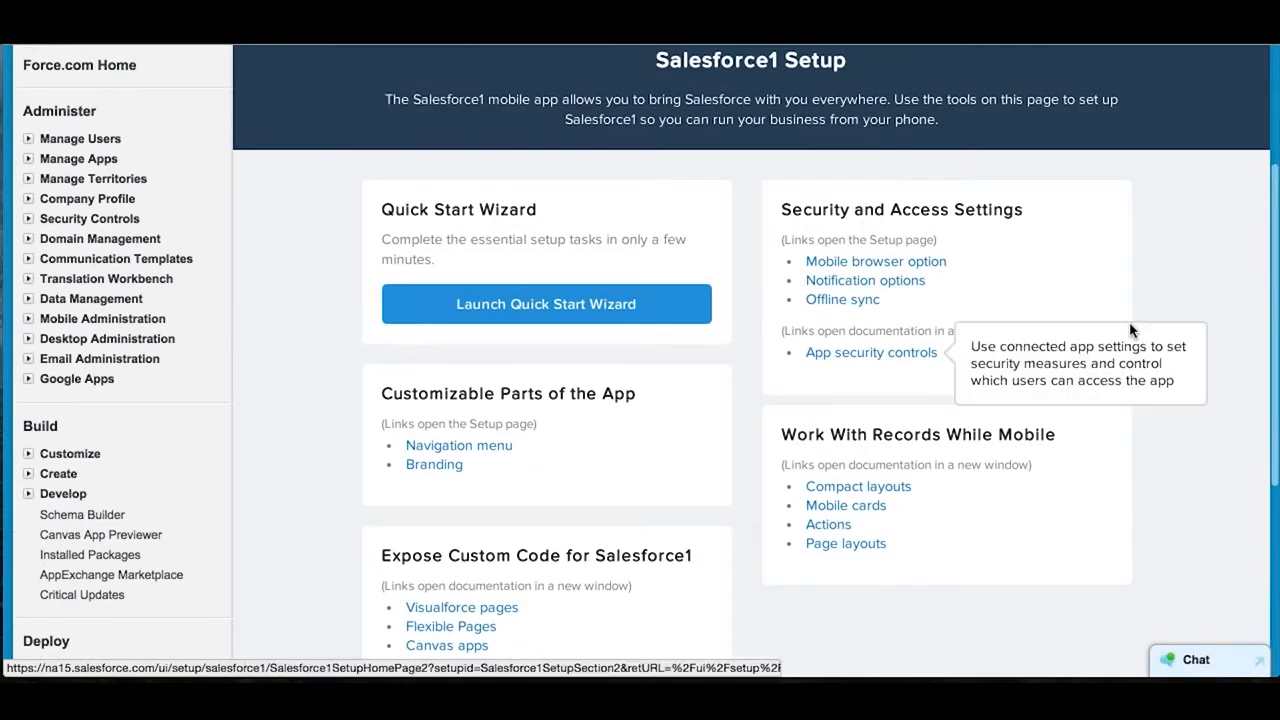
scroll(1130, 323, down, 1)
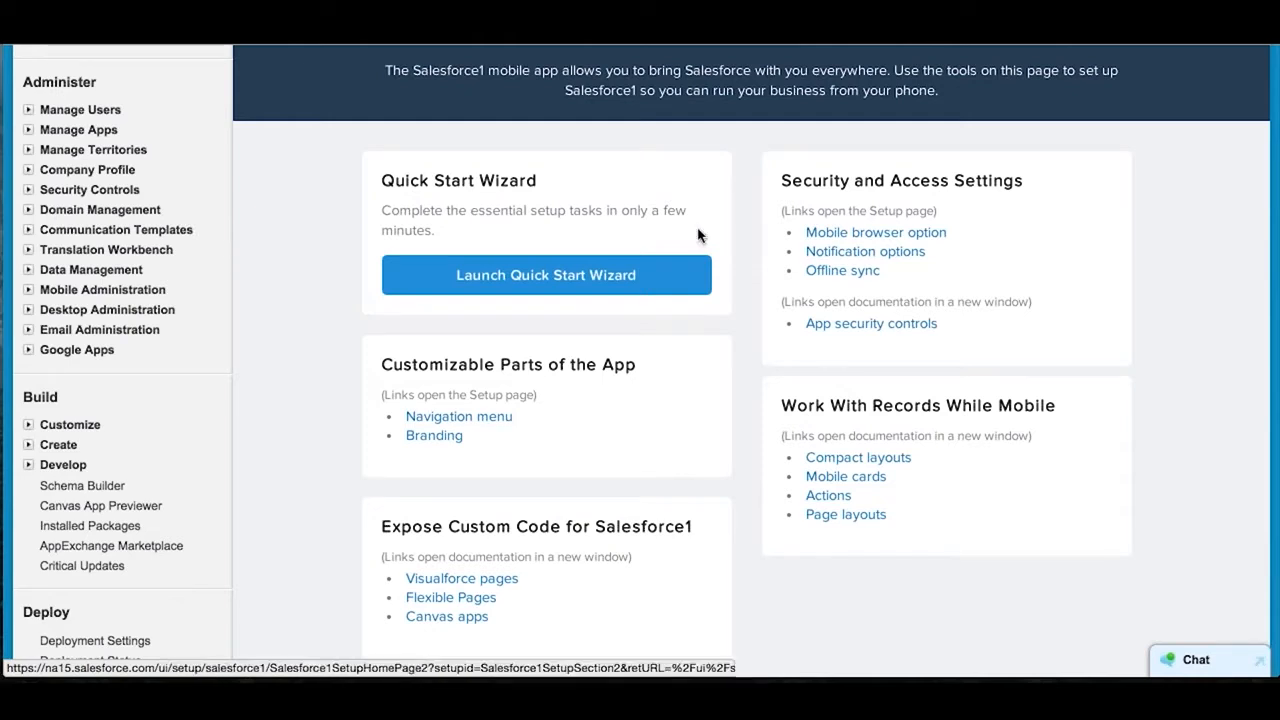
click(598, 288)
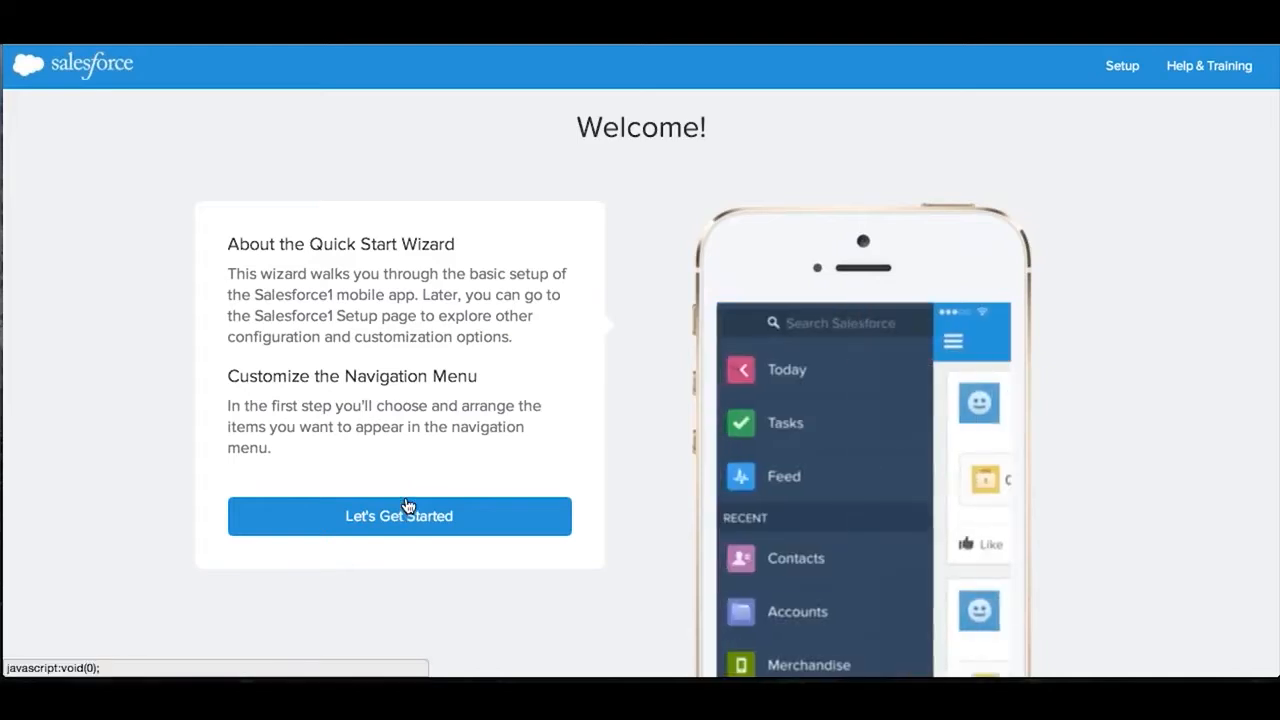
scroll(408, 505, down, 1)
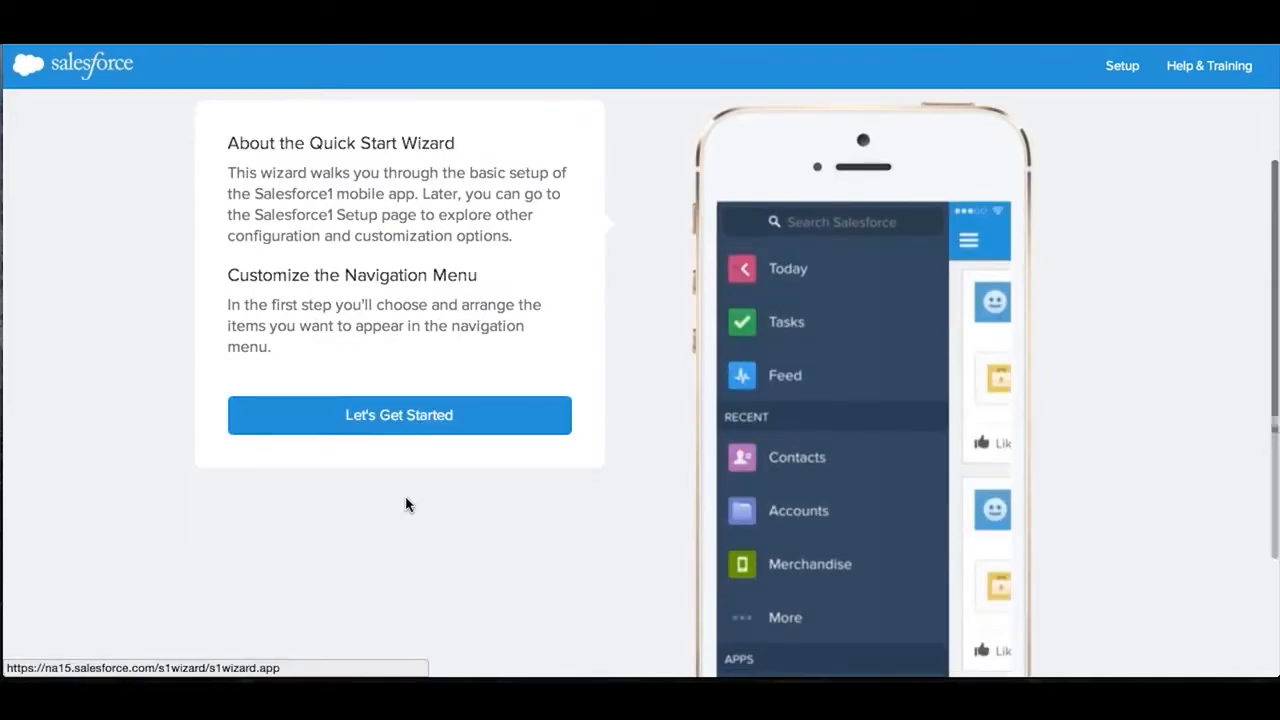
click(432, 428)
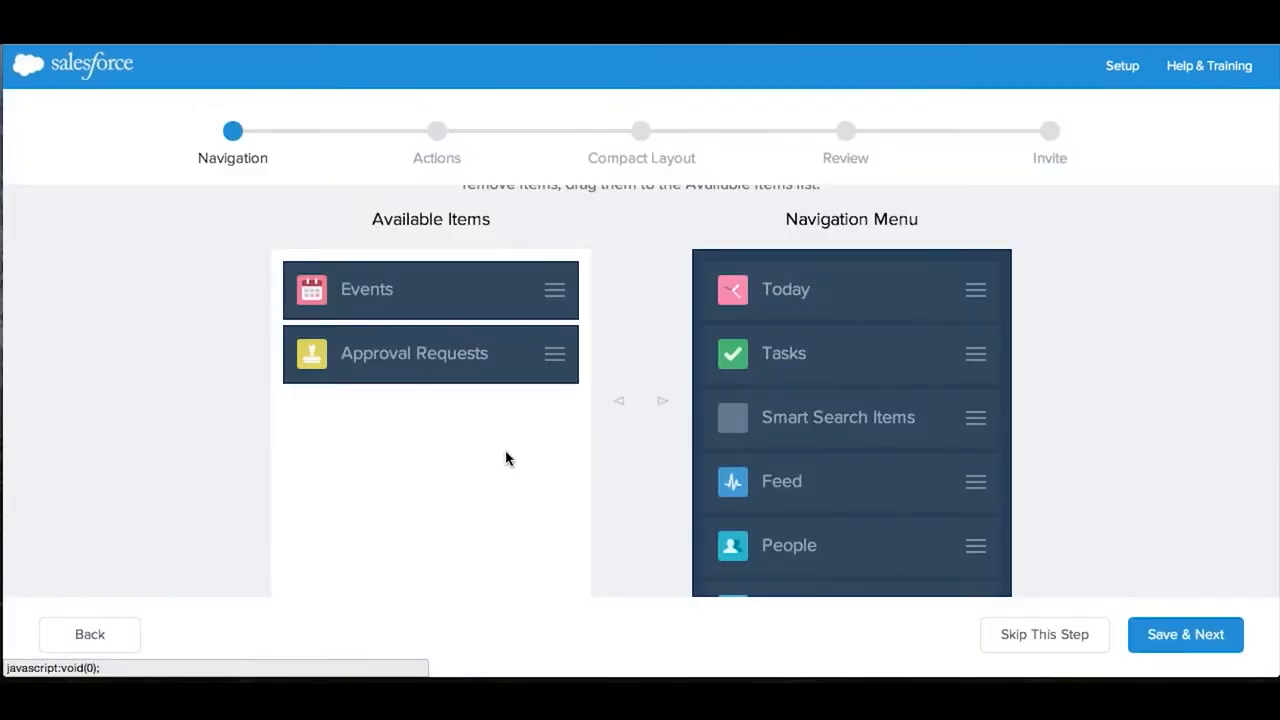
scroll(516, 455, up, 1)
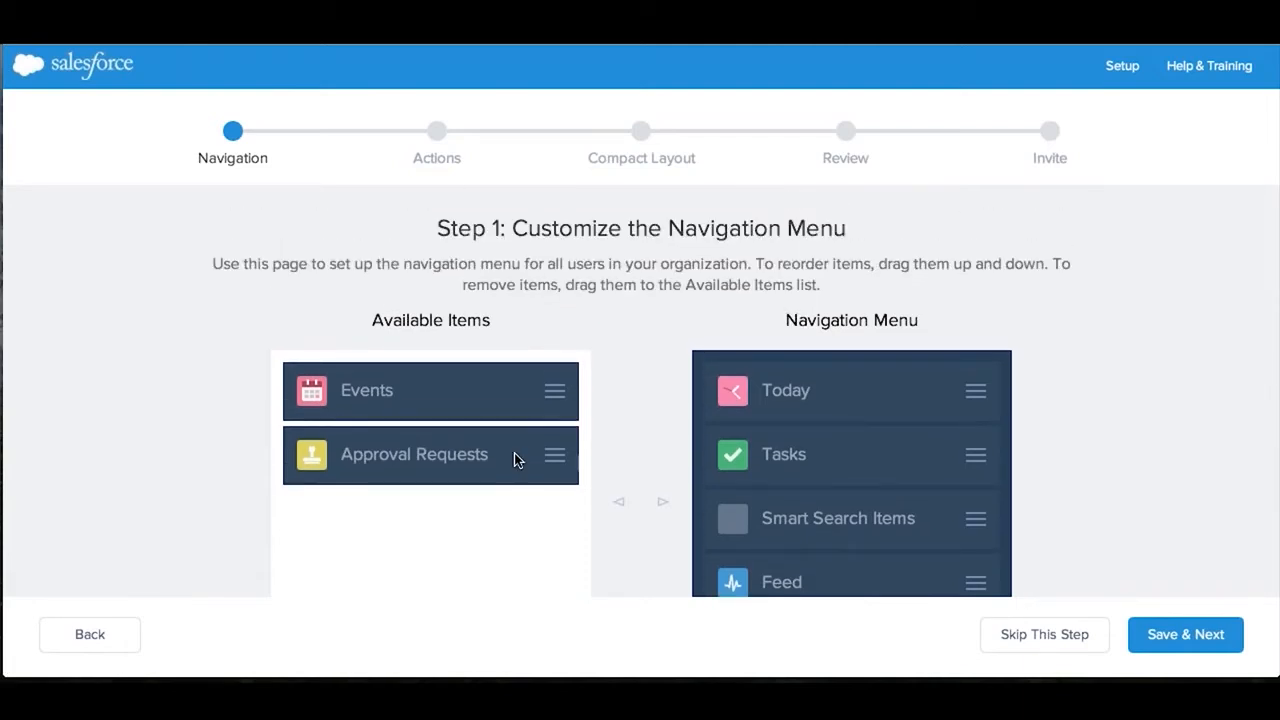
Step: Switch to the Salesforce1 mobile app window, examine the items in its navigation menu, and return to the wizard
key(ctrl+Up)
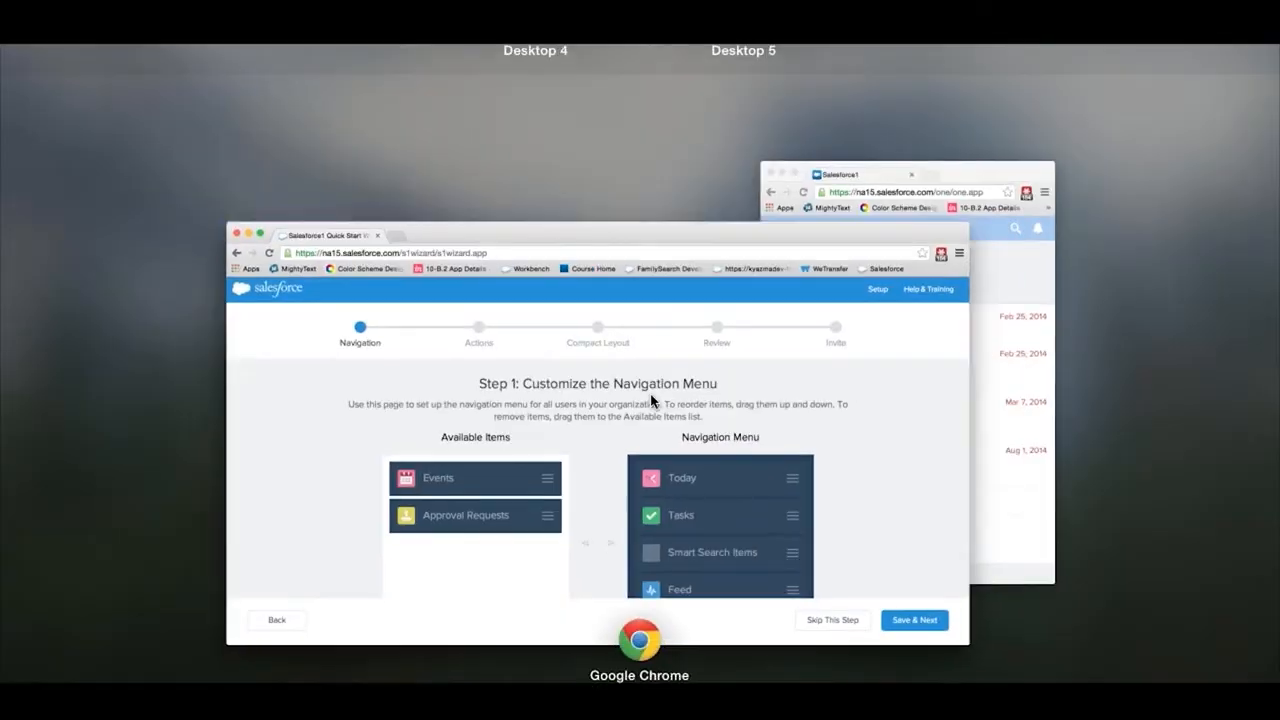
click(991, 384)
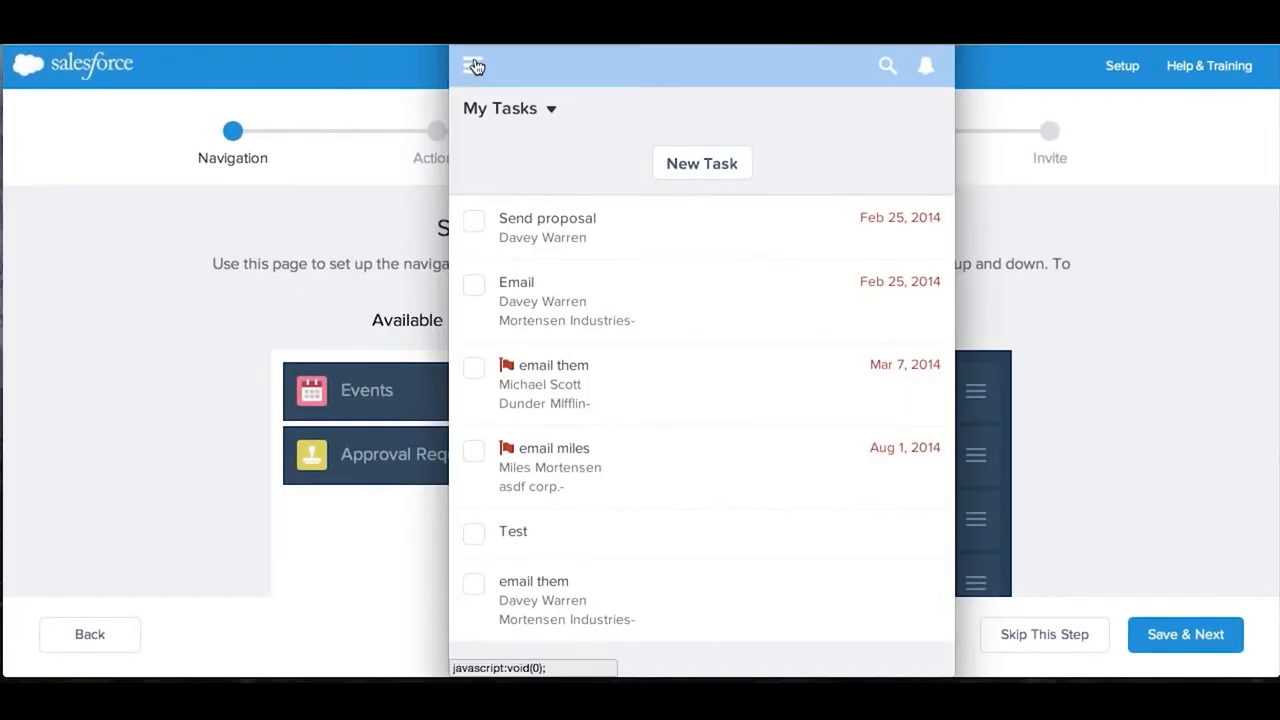
click(476, 67)
scroll(621, 458, down, 5)
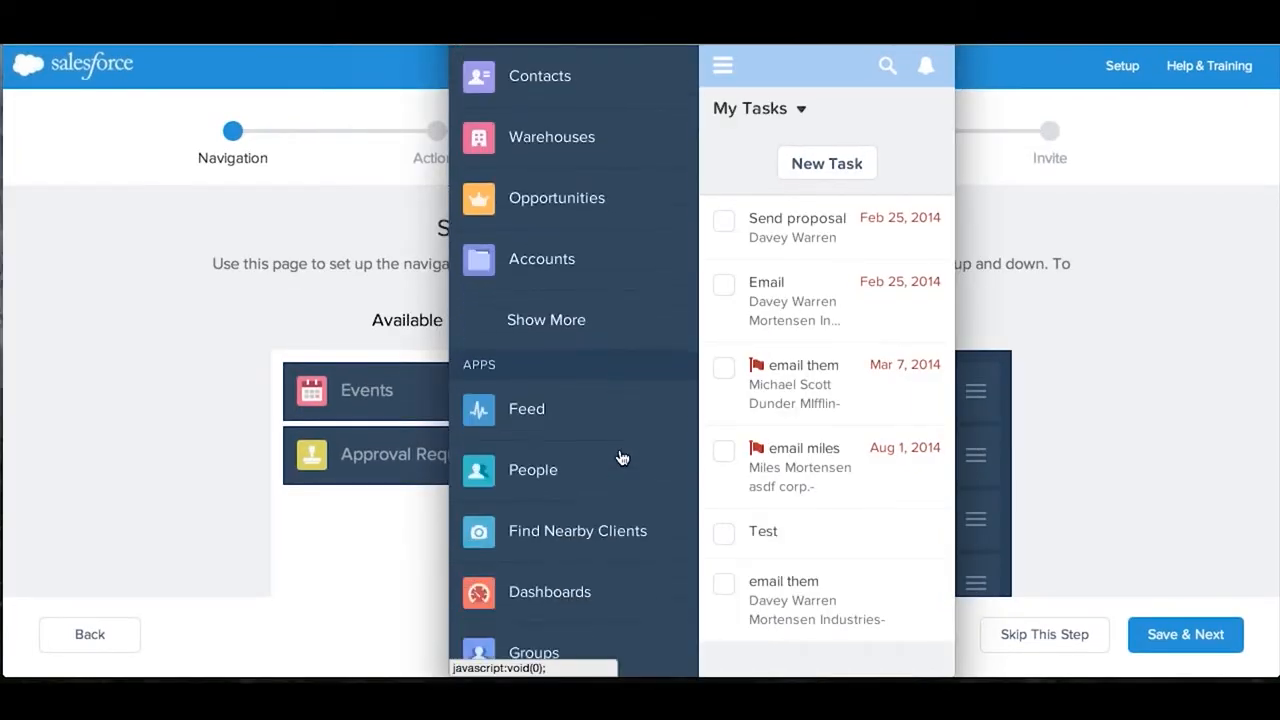
scroll(621, 458, up, 5)
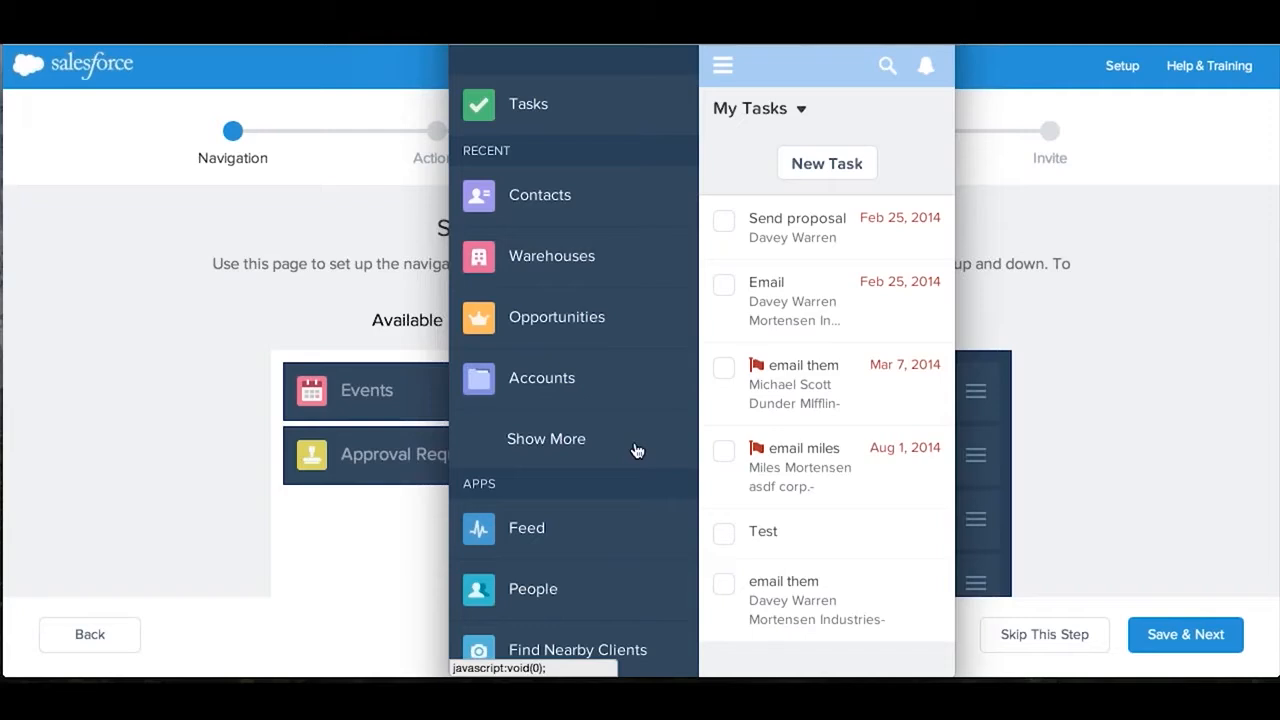
click(1122, 380)
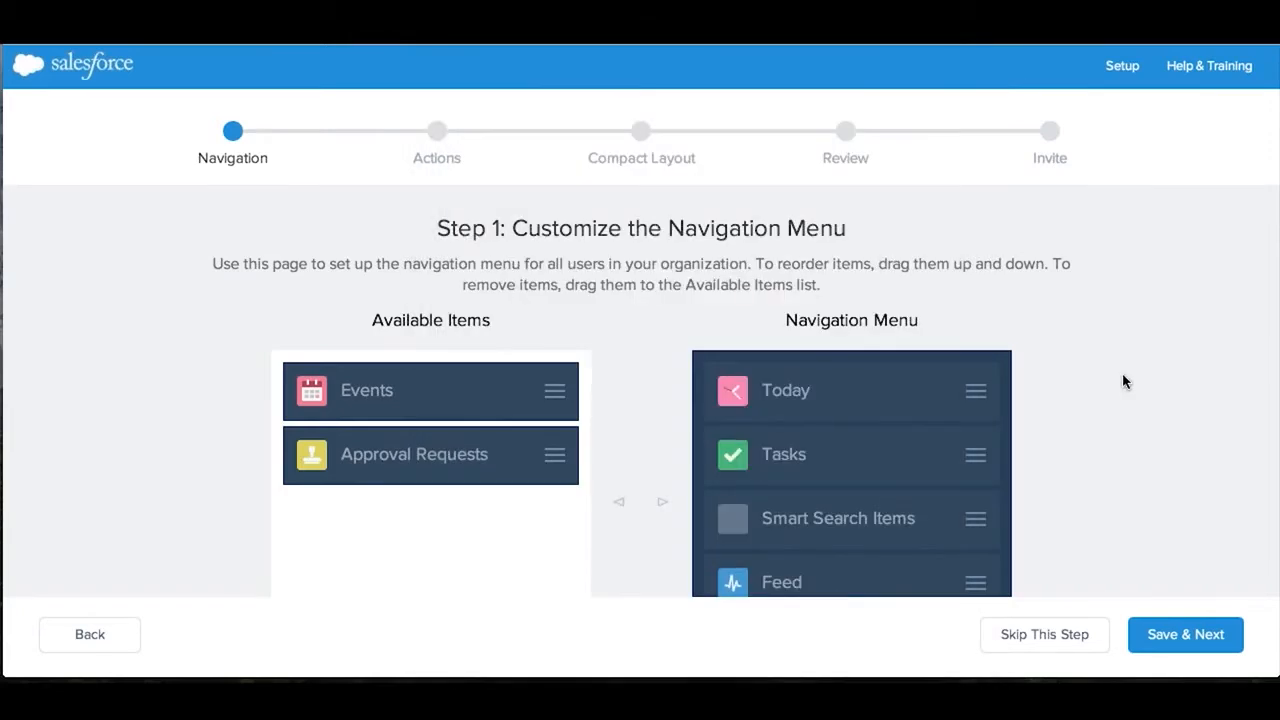
Step: Move Find Nearby Clients to the top of the Navigation Menu list, above Today, and save this wizard step
scroll(1122, 375, down, 1)
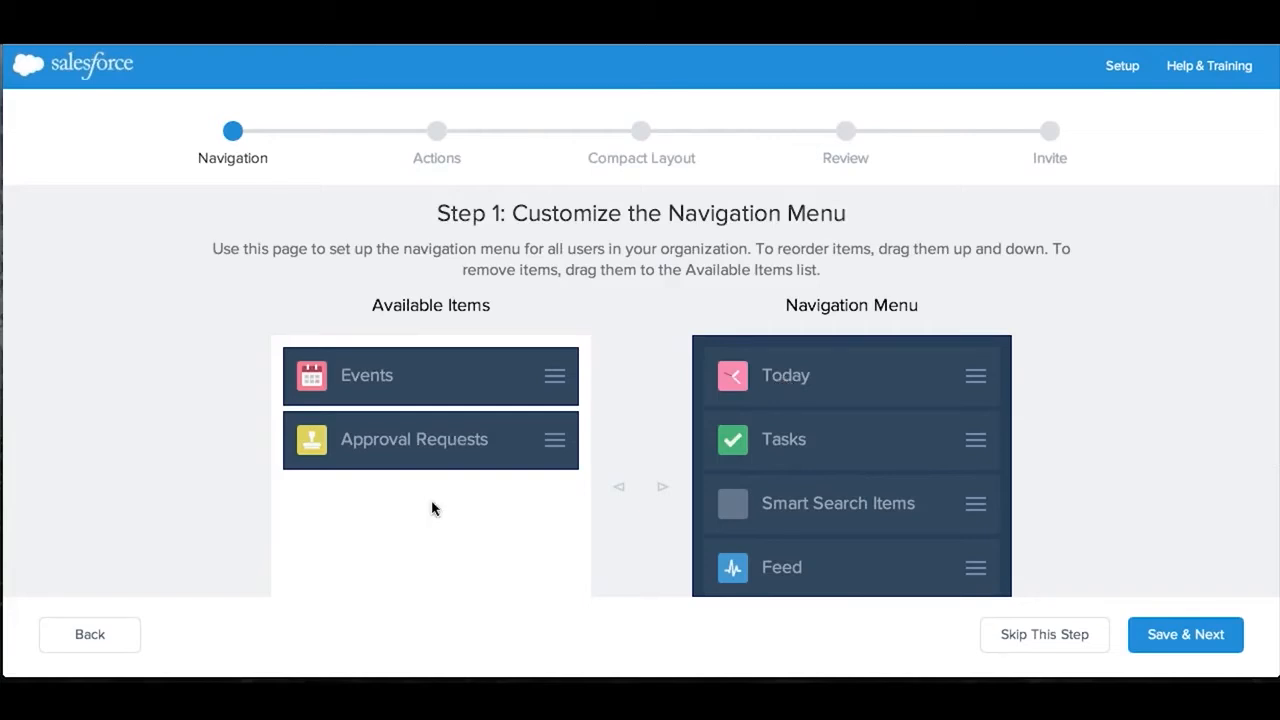
scroll(611, 443, down, 3)
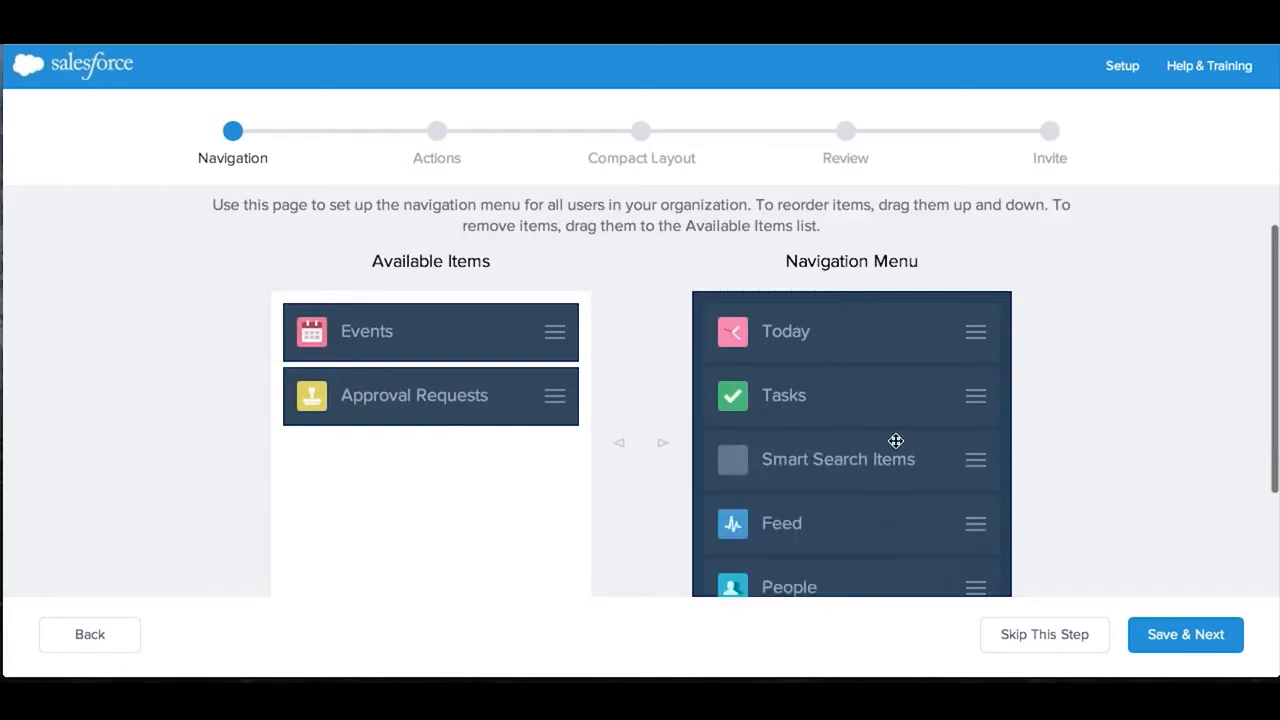
scroll(1095, 350, down, 2)
scroll(1097, 351, down, 4)
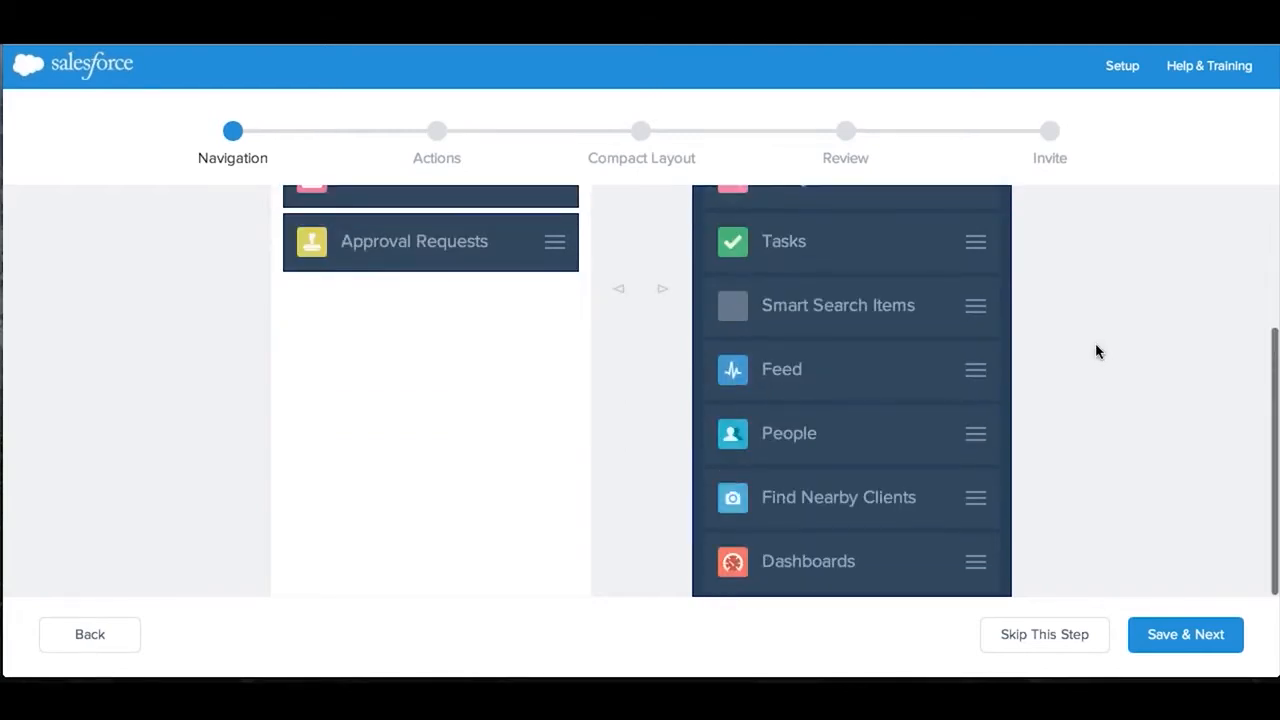
scroll(1095, 345, up, 3)
scroll(1095, 350, down, 3)
drag(980, 497, 977, 218)
scroll(1097, 457, up, 5)
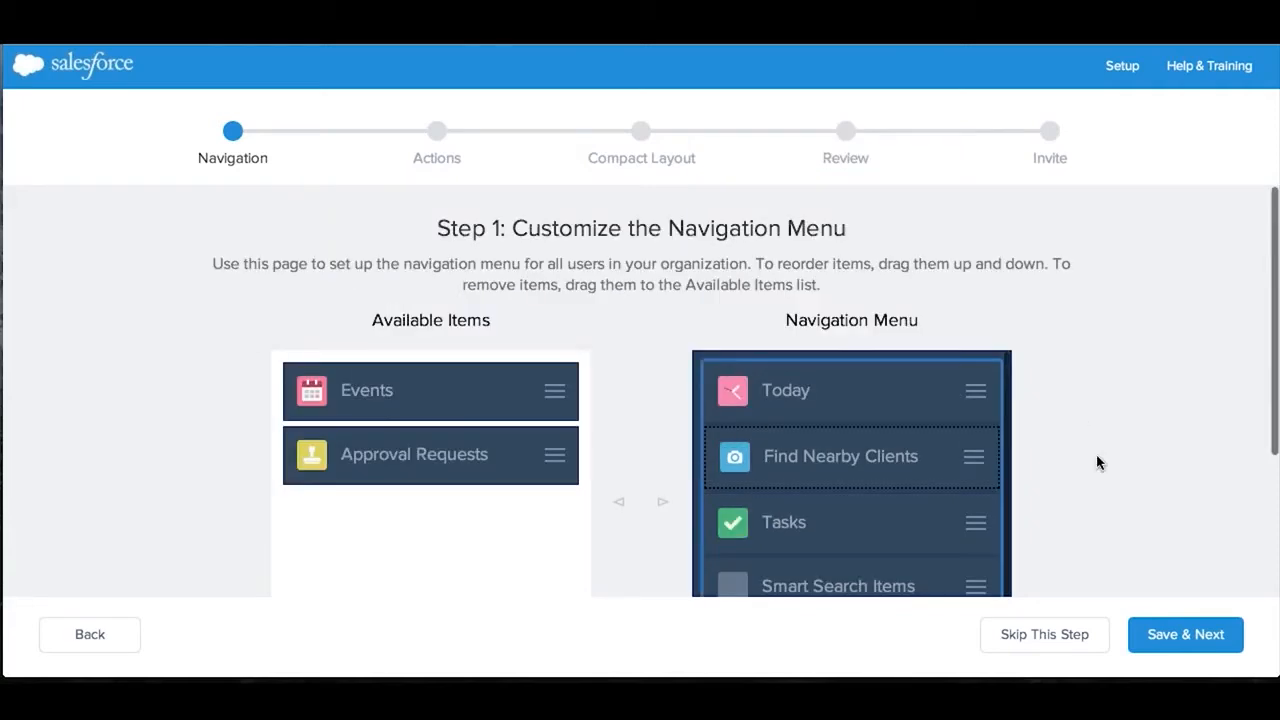
drag(975, 457, 978, 391)
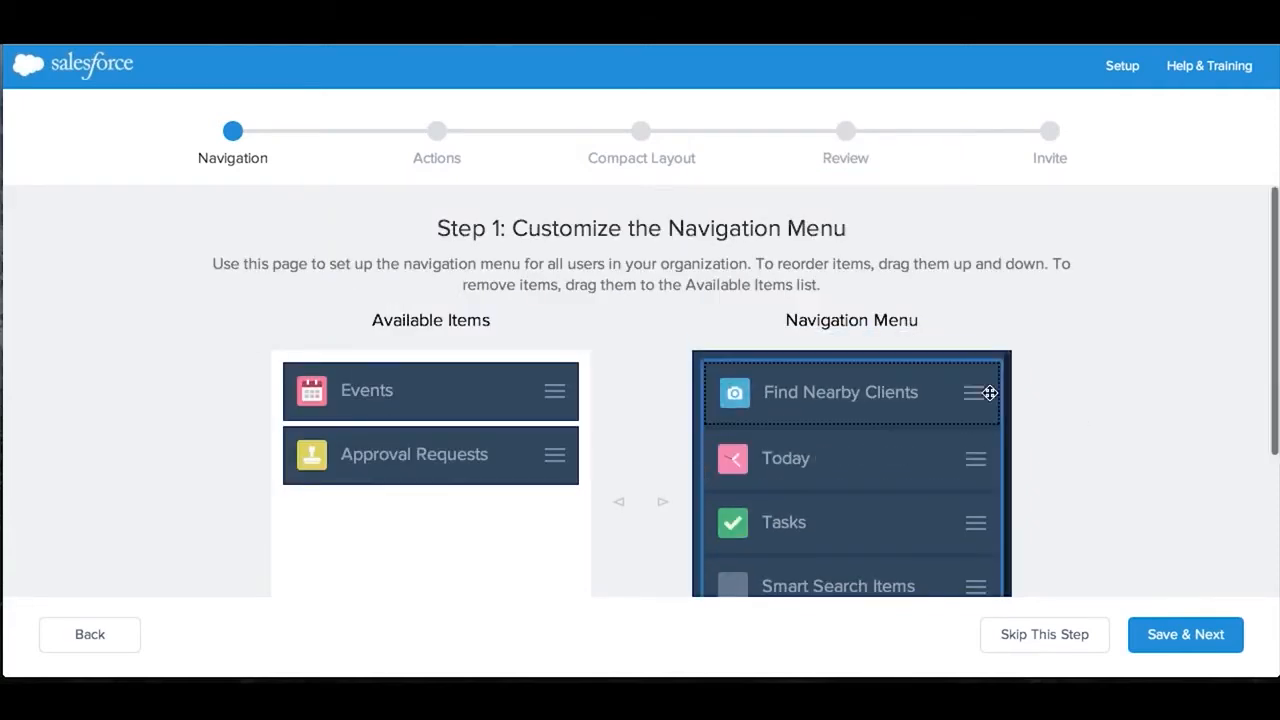
scroll(1093, 423, down, 3)
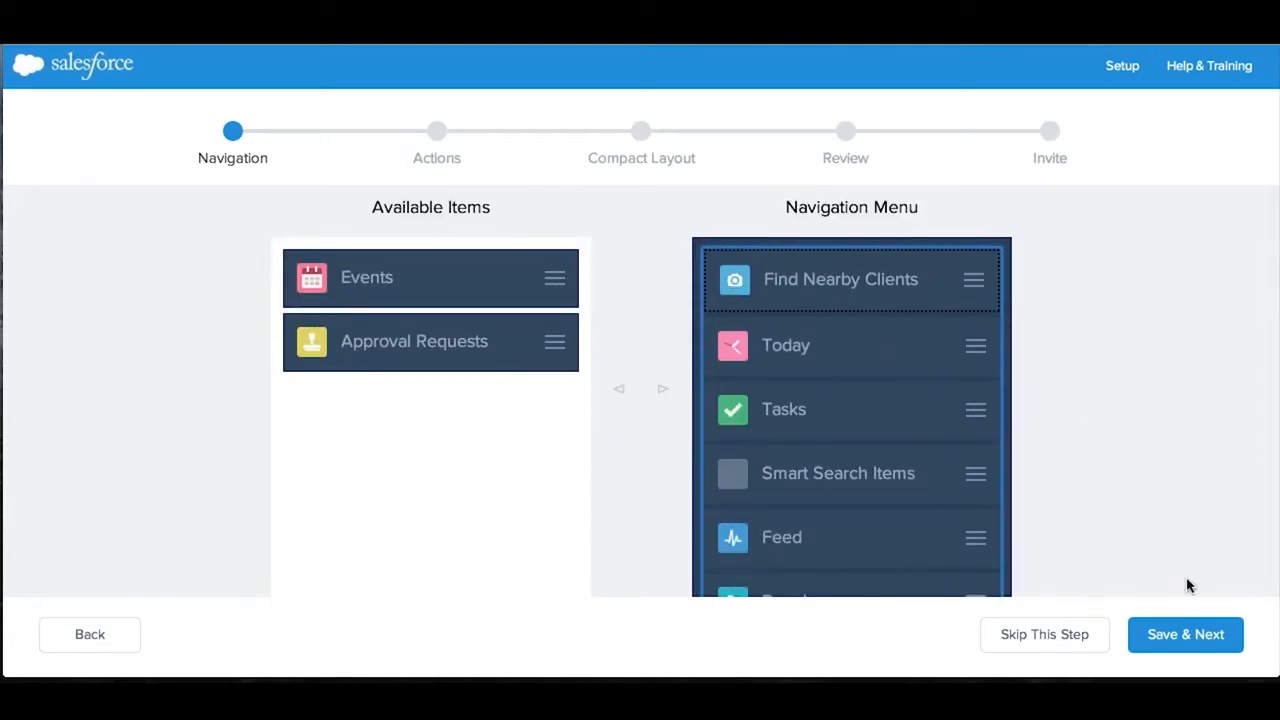
click(1206, 646)
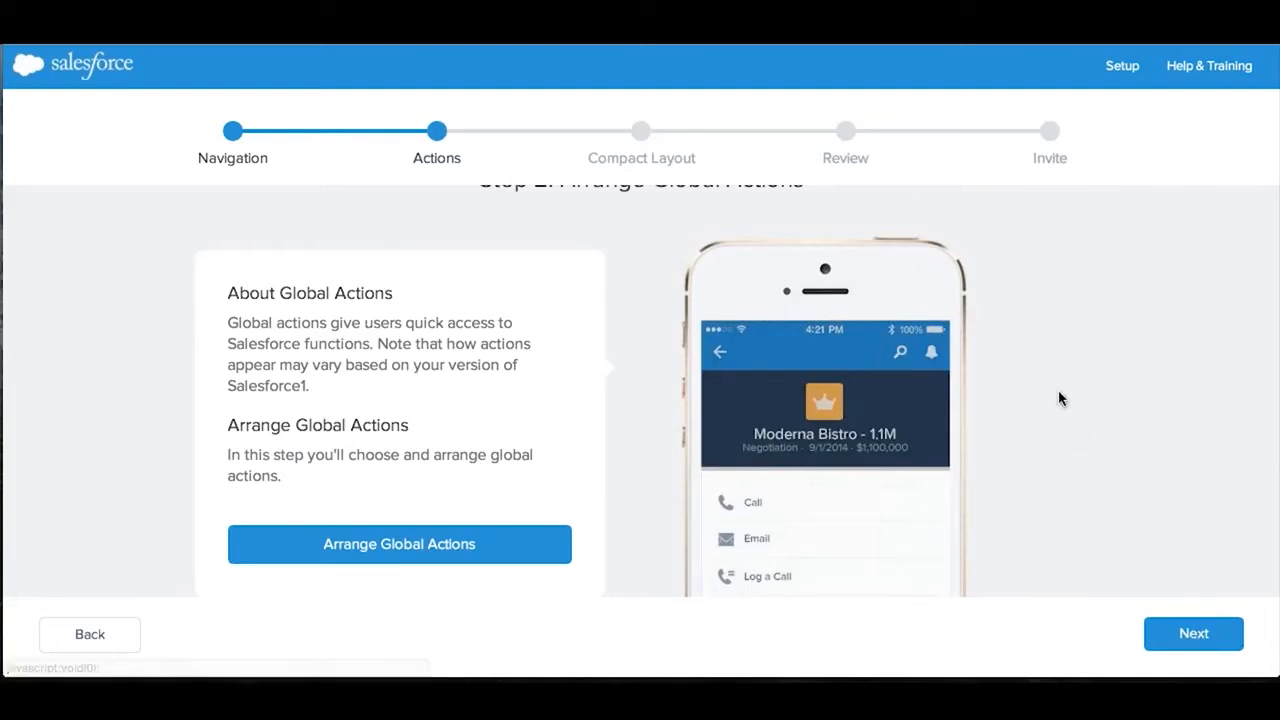
Step: Open the global actions arrangement in the wizard's Actions stage
scroll(1060, 398, down, 2)
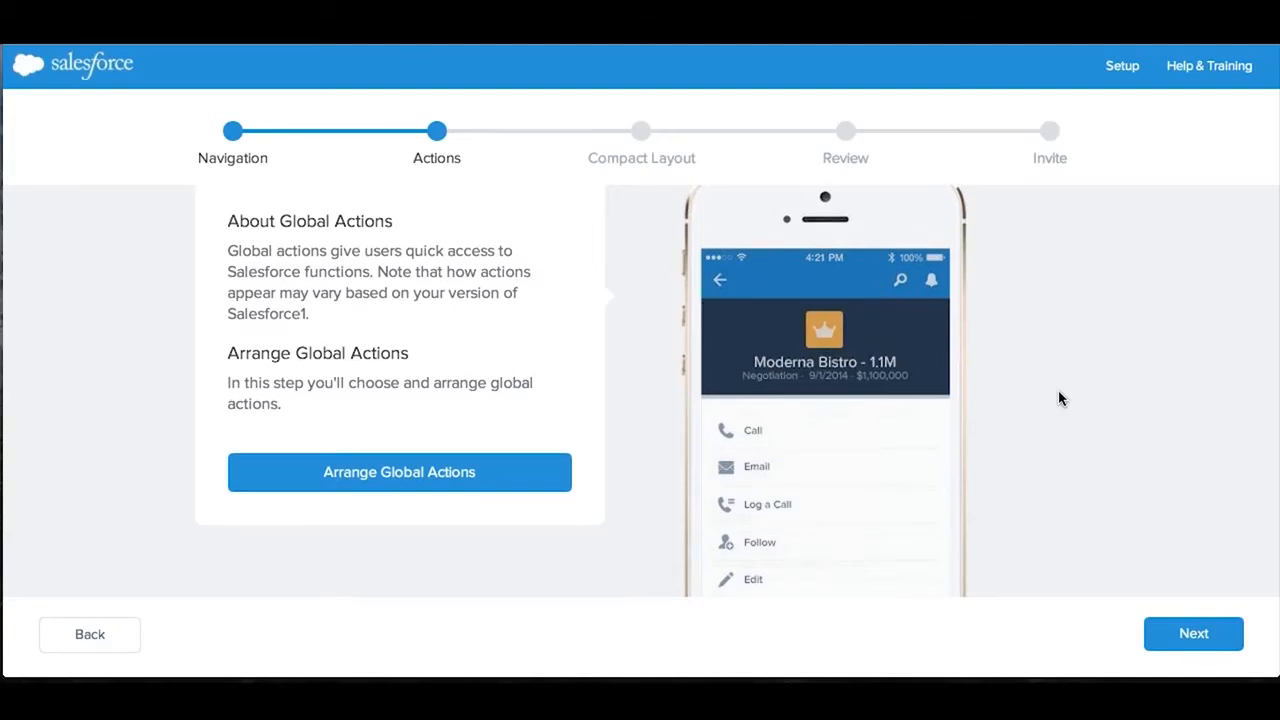
scroll(1040, 392, down, 1)
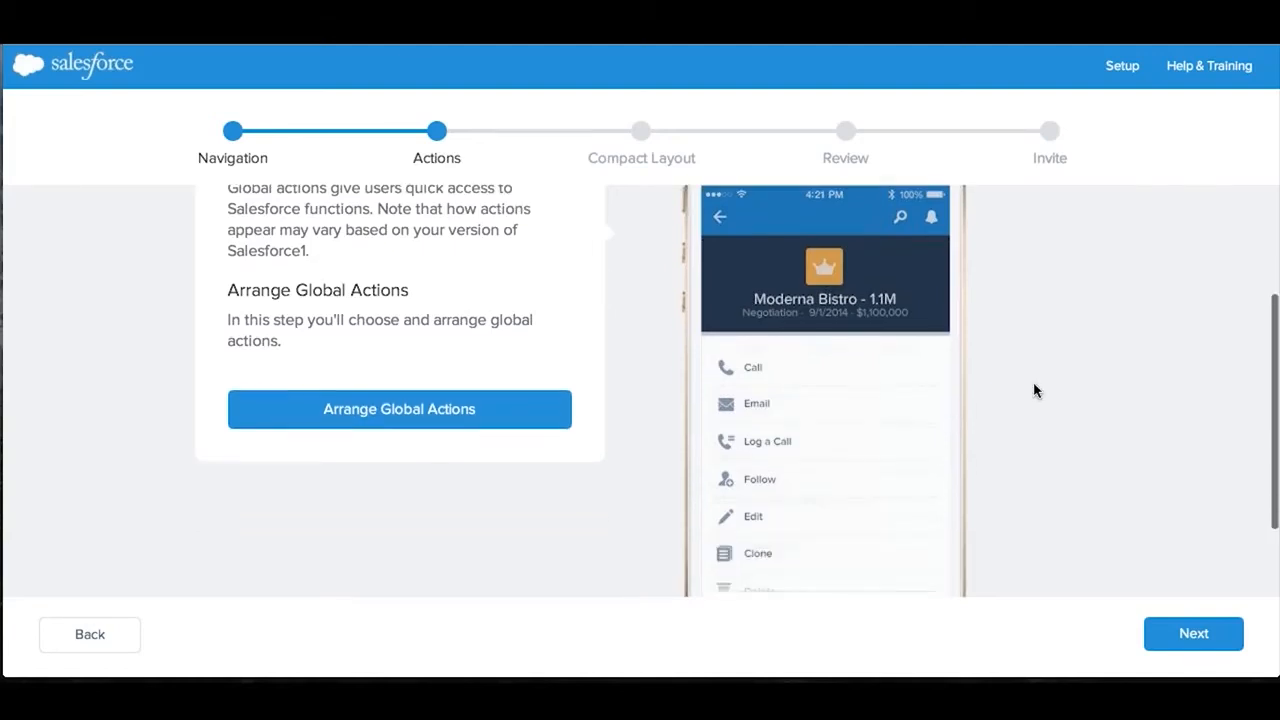
click(457, 414)
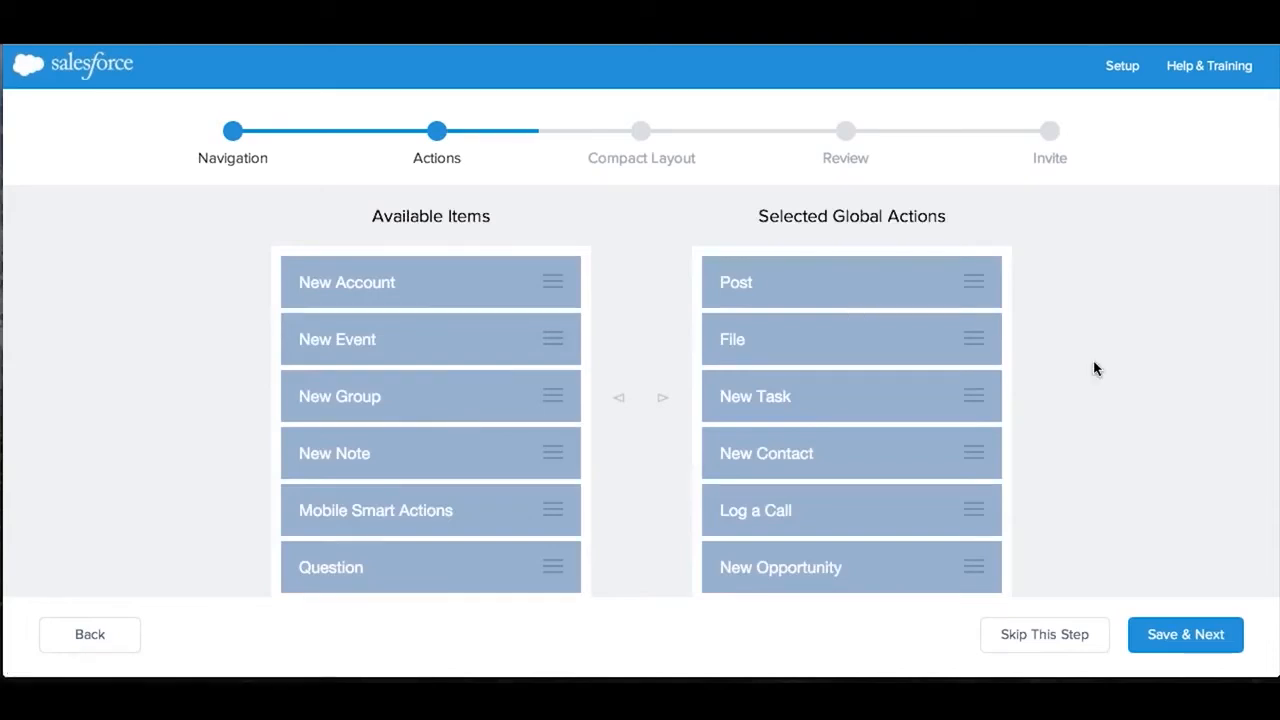
scroll(1094, 369, down, 1)
Step: Switch to the Salesforce1 mobile app window and open the first contact record listed under Recent Contacts
key(ctrl+Down)
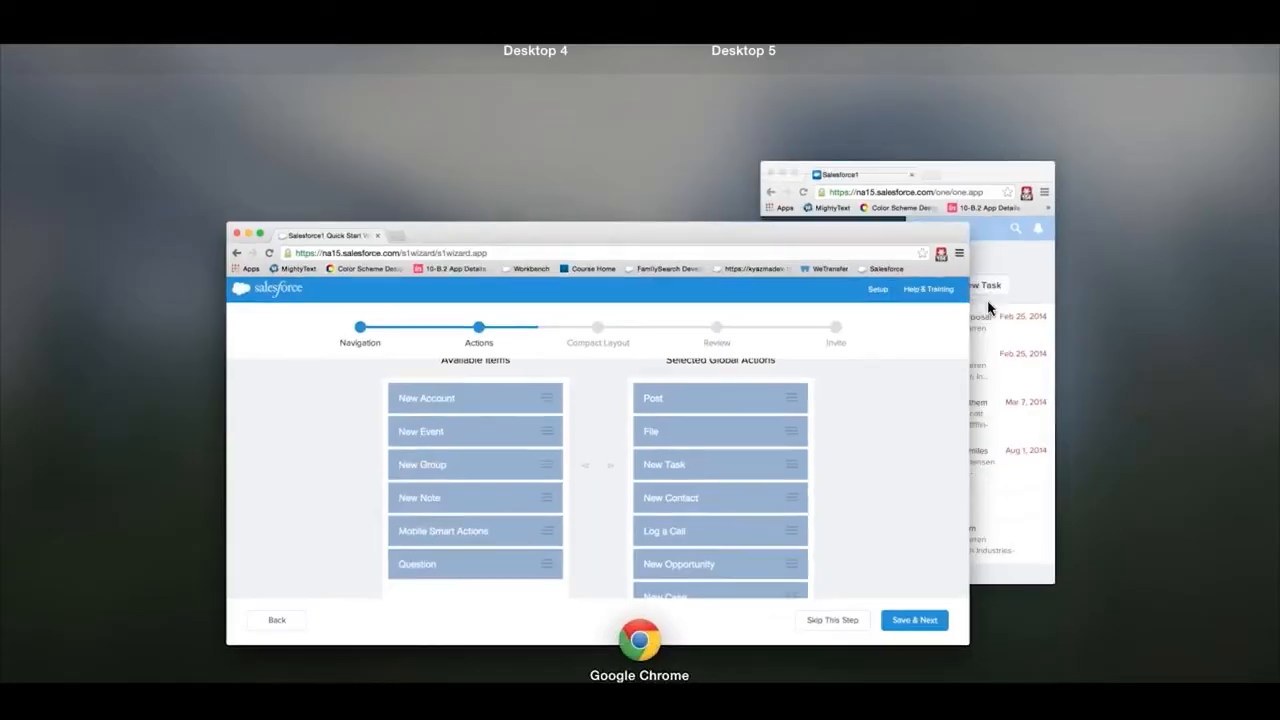
click(1032, 310)
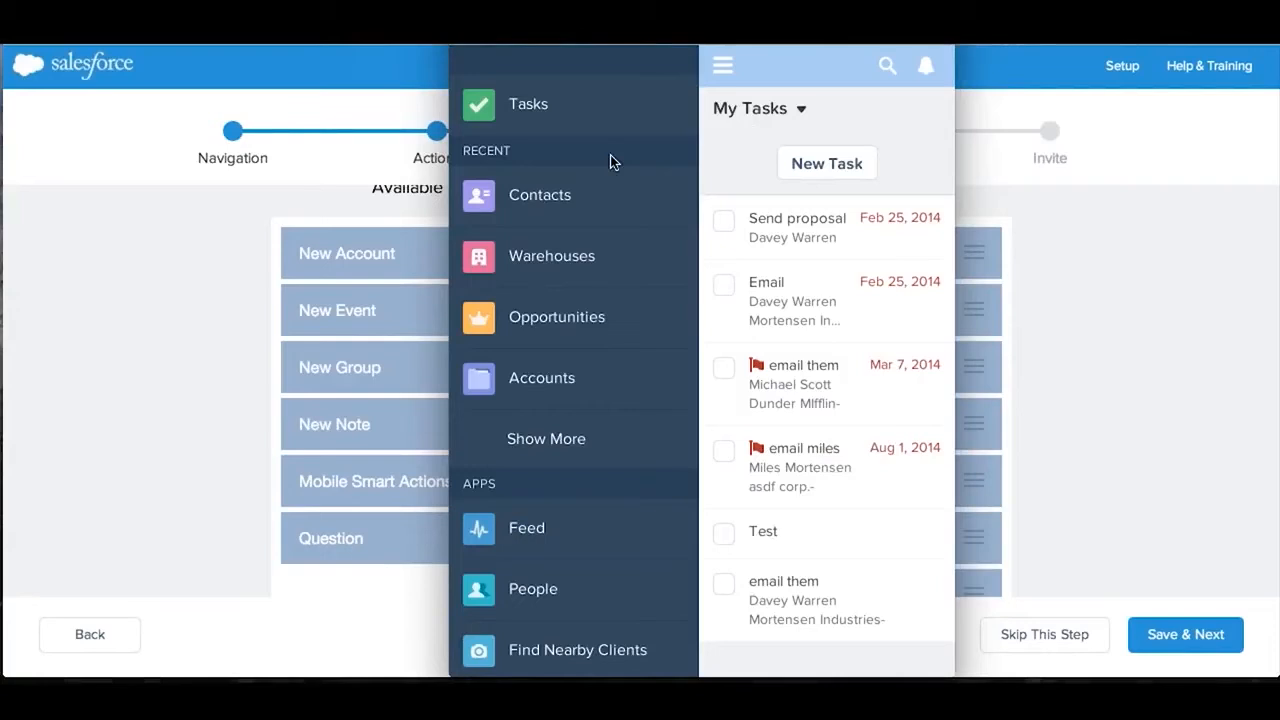
click(539, 198)
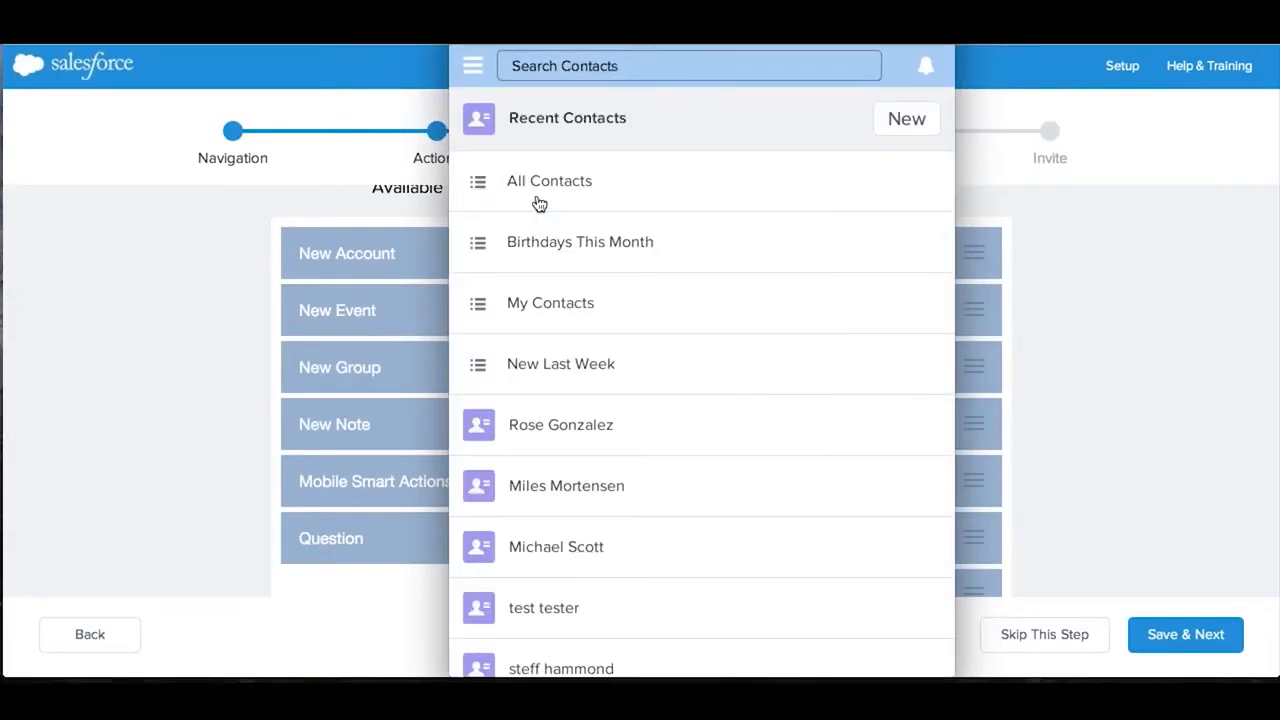
click(571, 426)
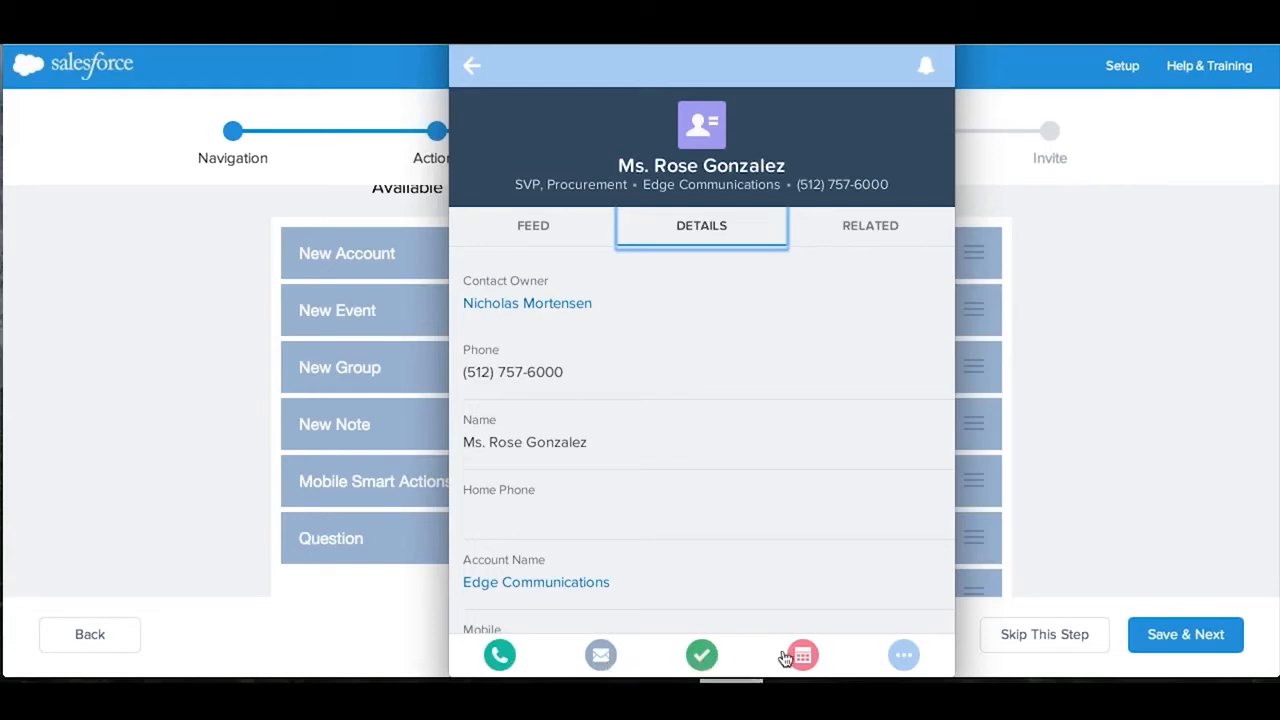
Step: Examine the full list of actions available on the contact record, close it, and return to the wizard
click(903, 655)
scroll(763, 492, down, 4)
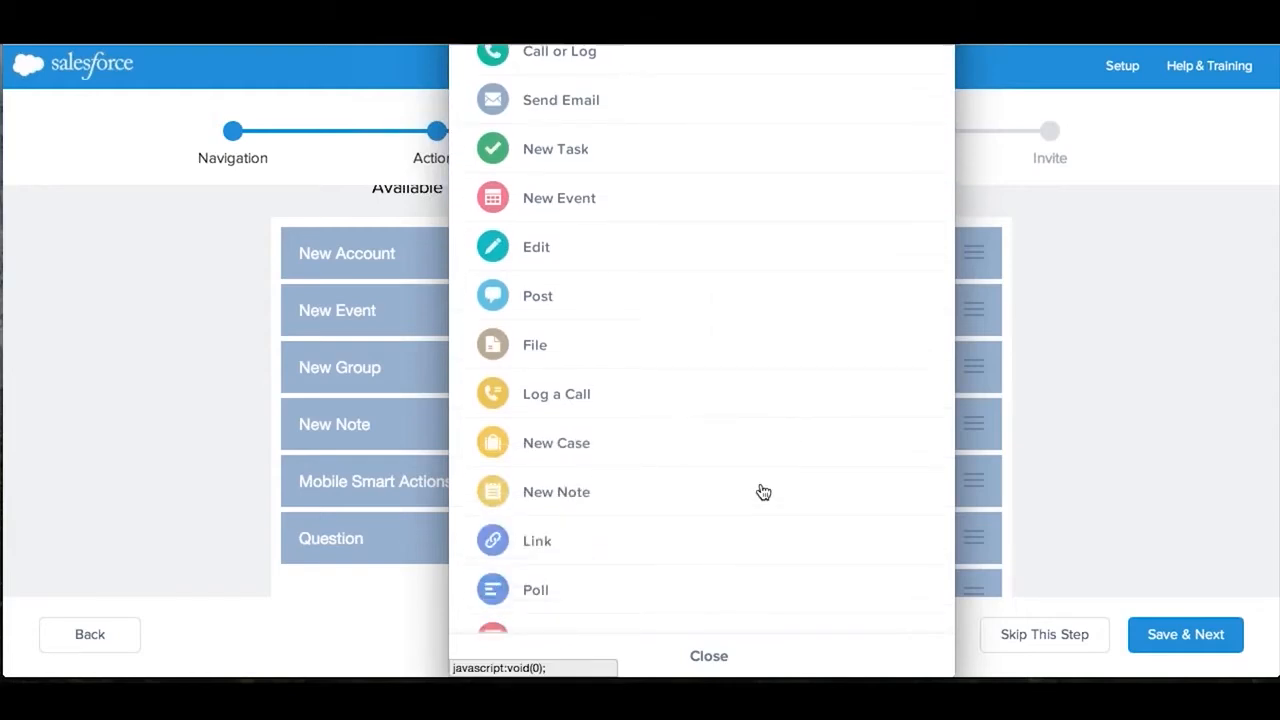
scroll(763, 492, down, 3)
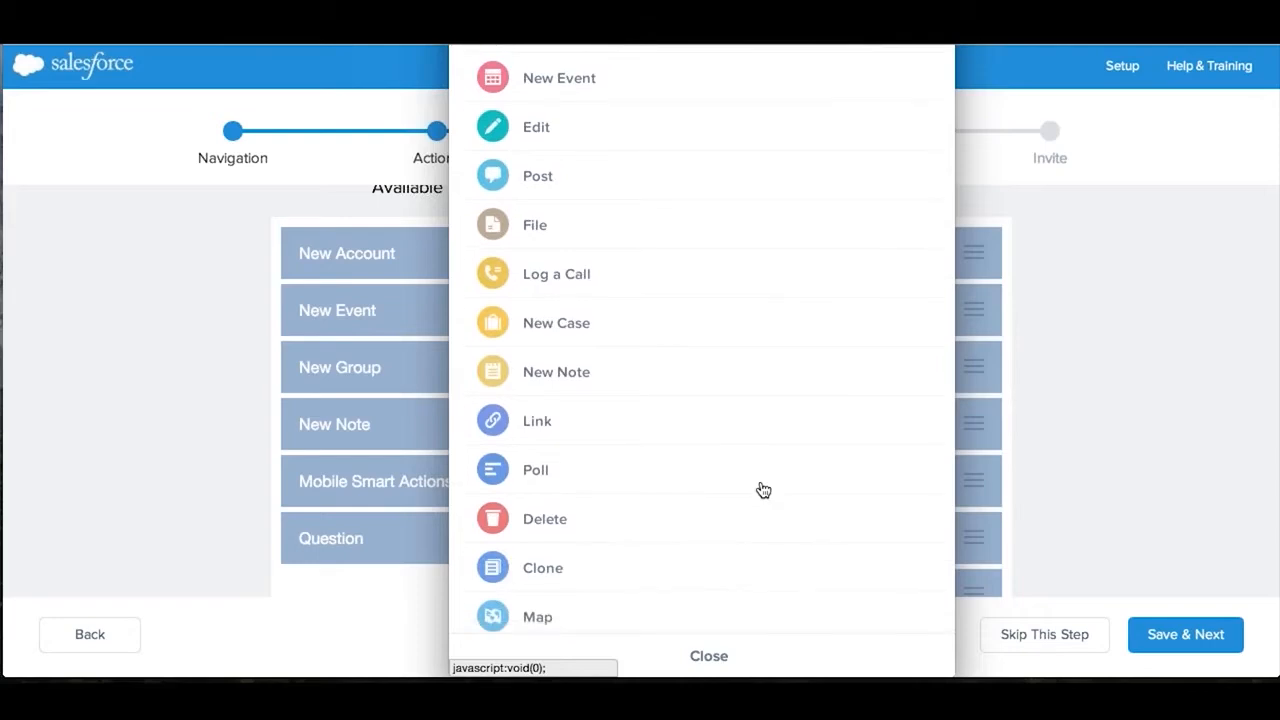
scroll(763, 490, up, 5)
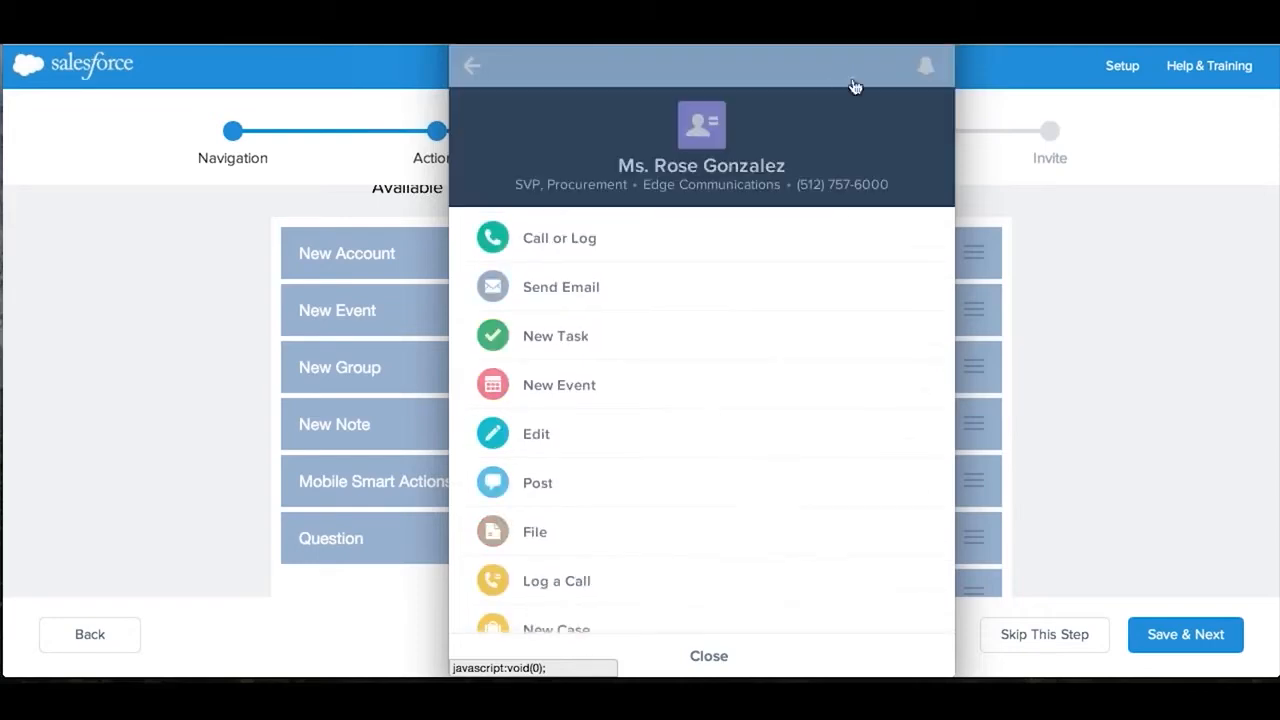
click(858, 138)
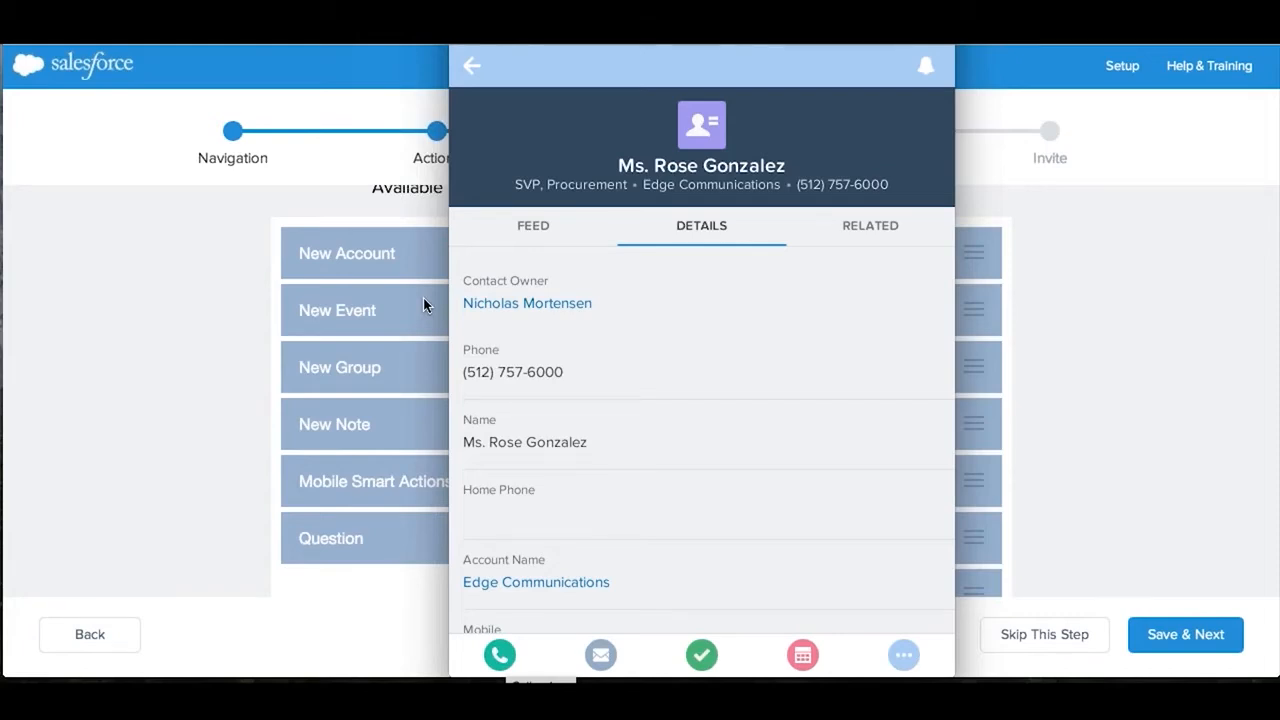
click(92, 264)
Step: Review and save the selected global actions, and start creating the compact layout for contacts
scroll(1122, 343, up, 2)
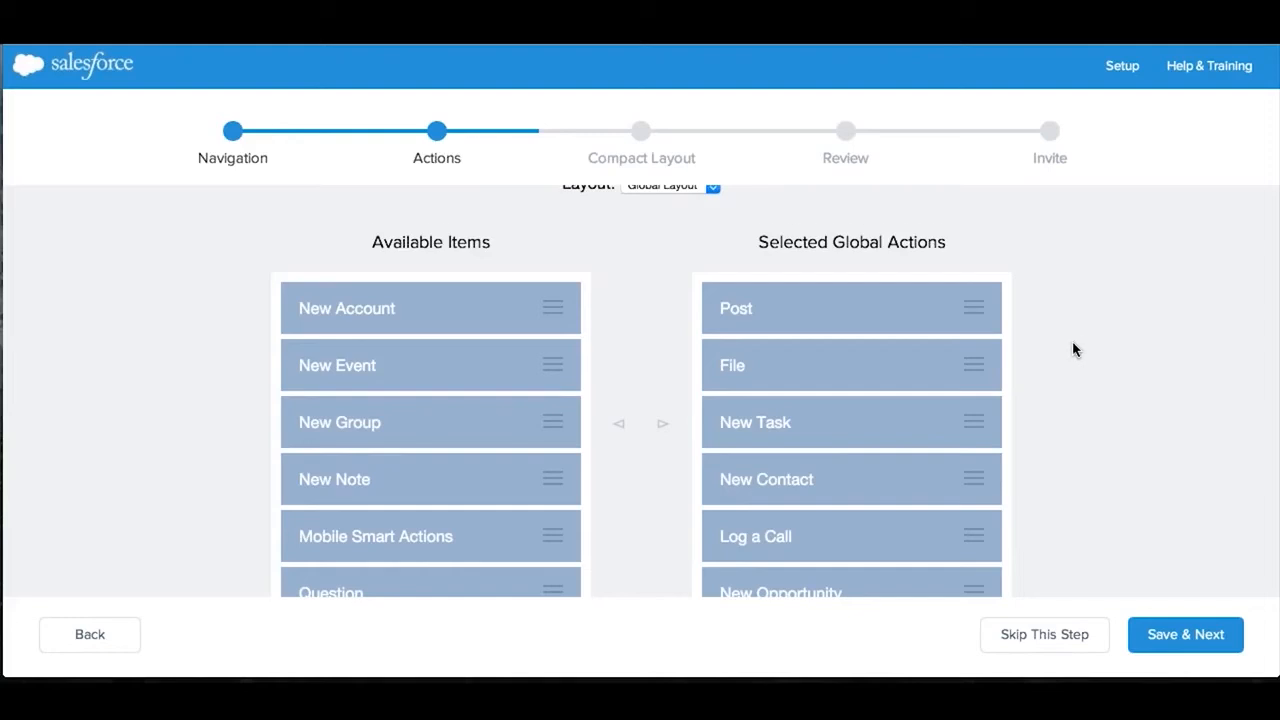
scroll(1076, 350, down, 1)
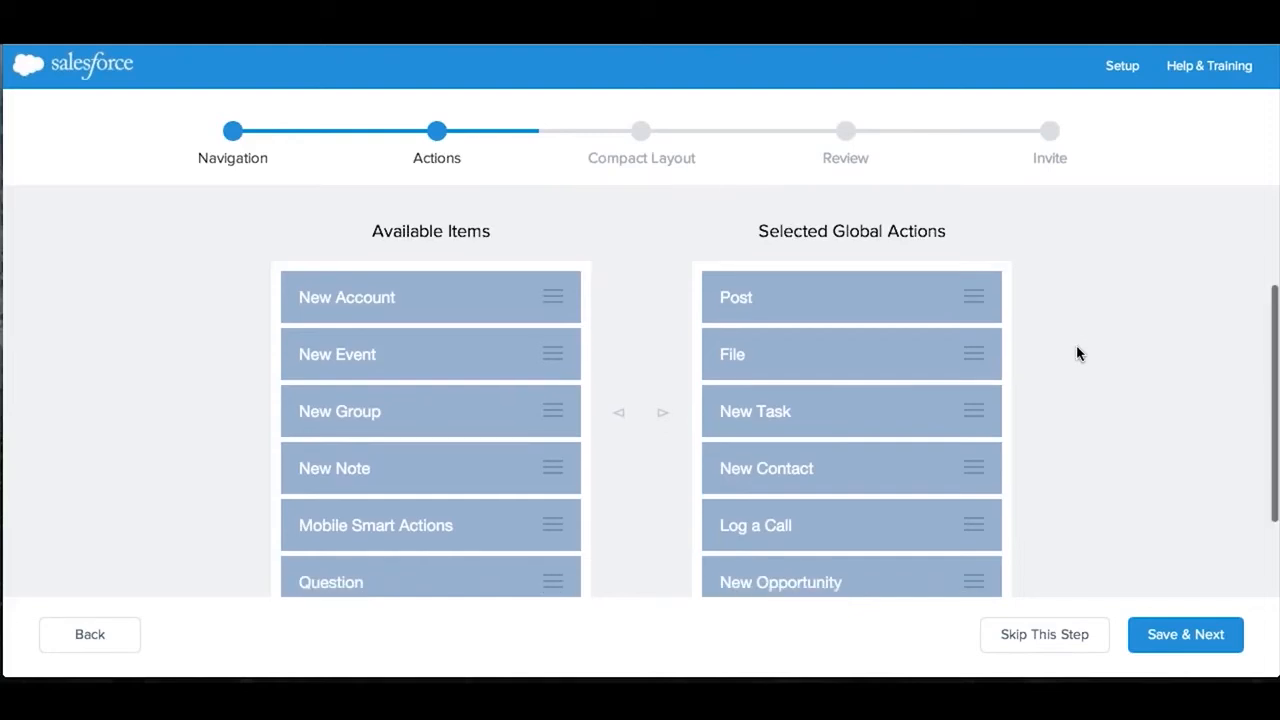
scroll(1077, 352, down, 2)
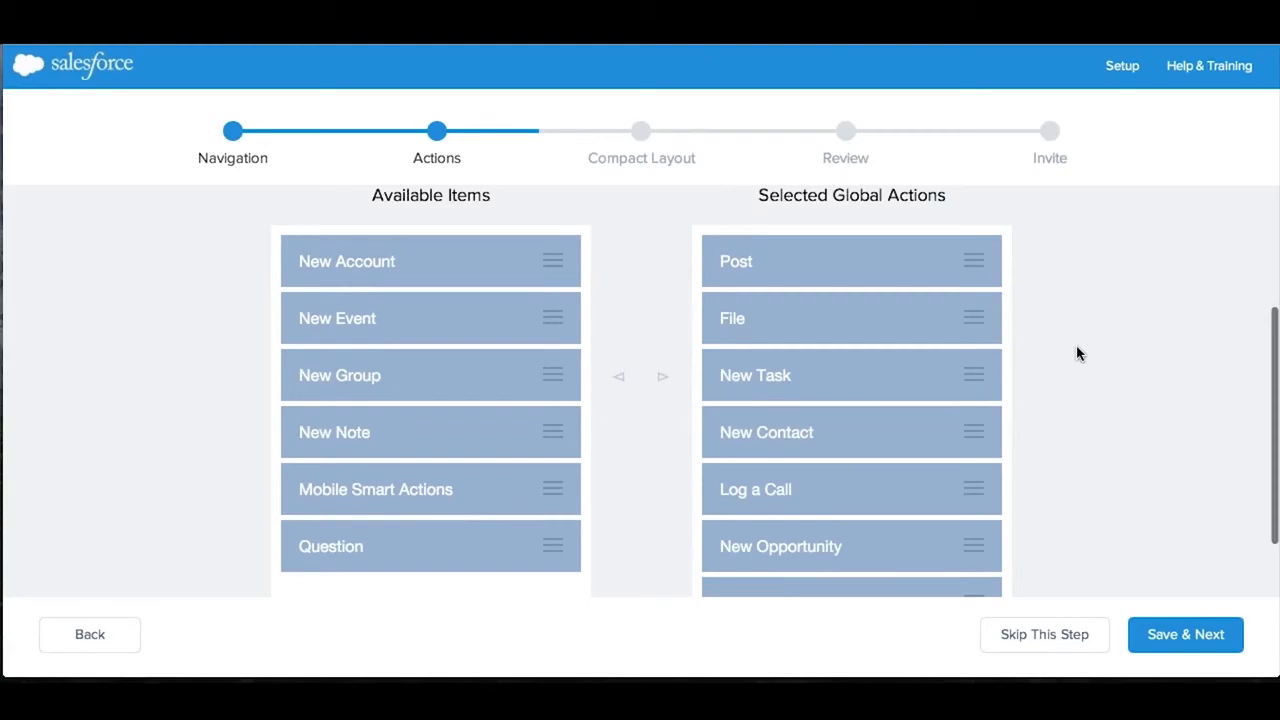
scroll(1076, 352, down, 3)
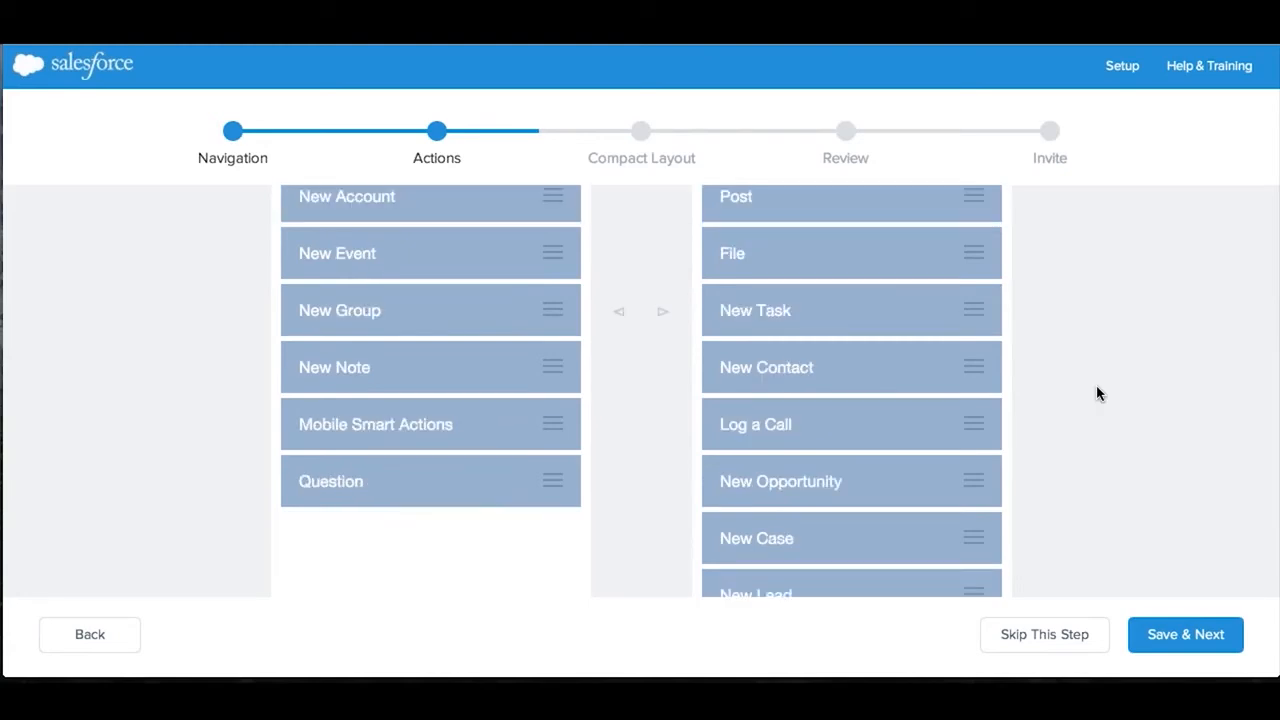
click(1180, 630)
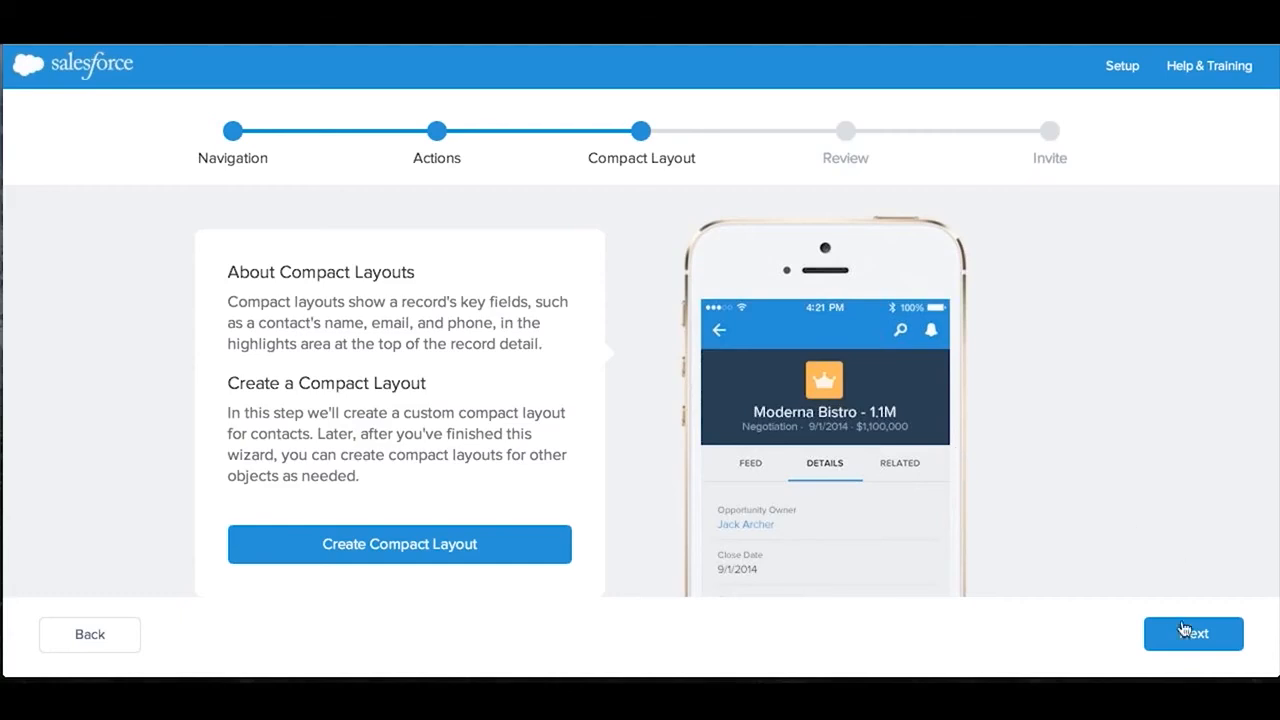
click(483, 547)
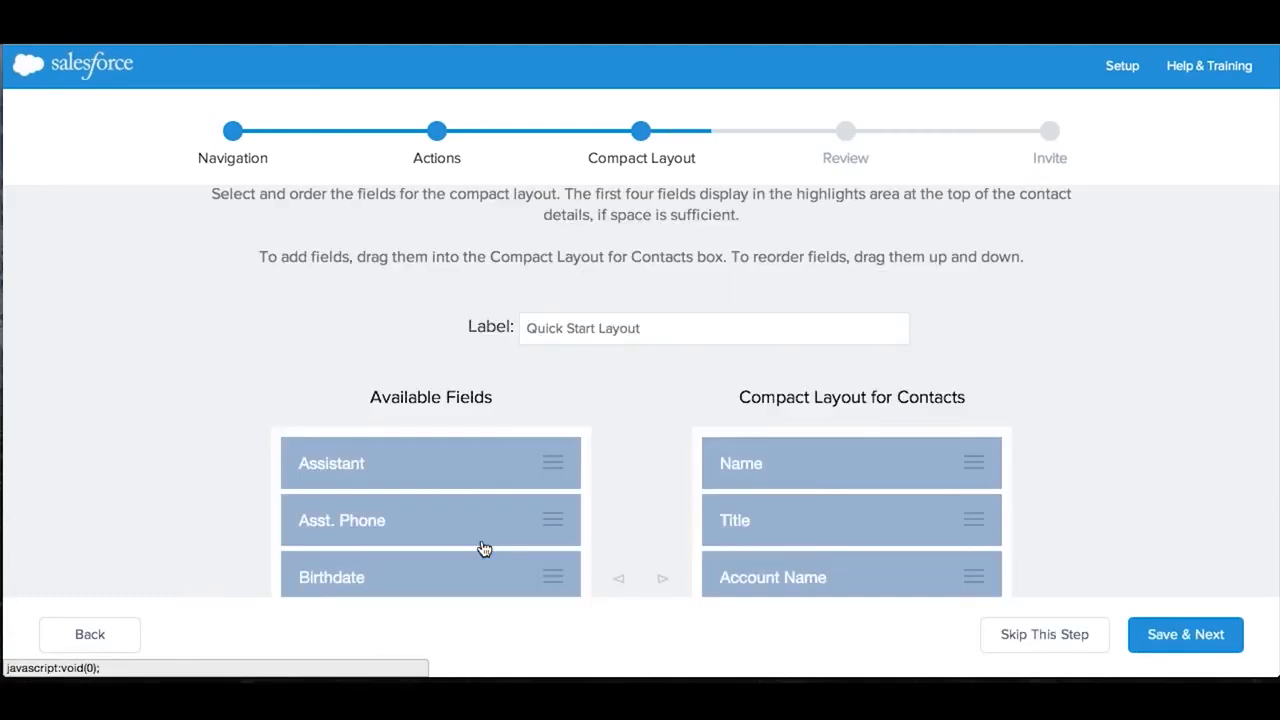
Step: Review the available and selected fields of the contacts compact layout and save it with its default field selection
scroll(1000, 432, down, 3)
scroll(1050, 432, down, 2)
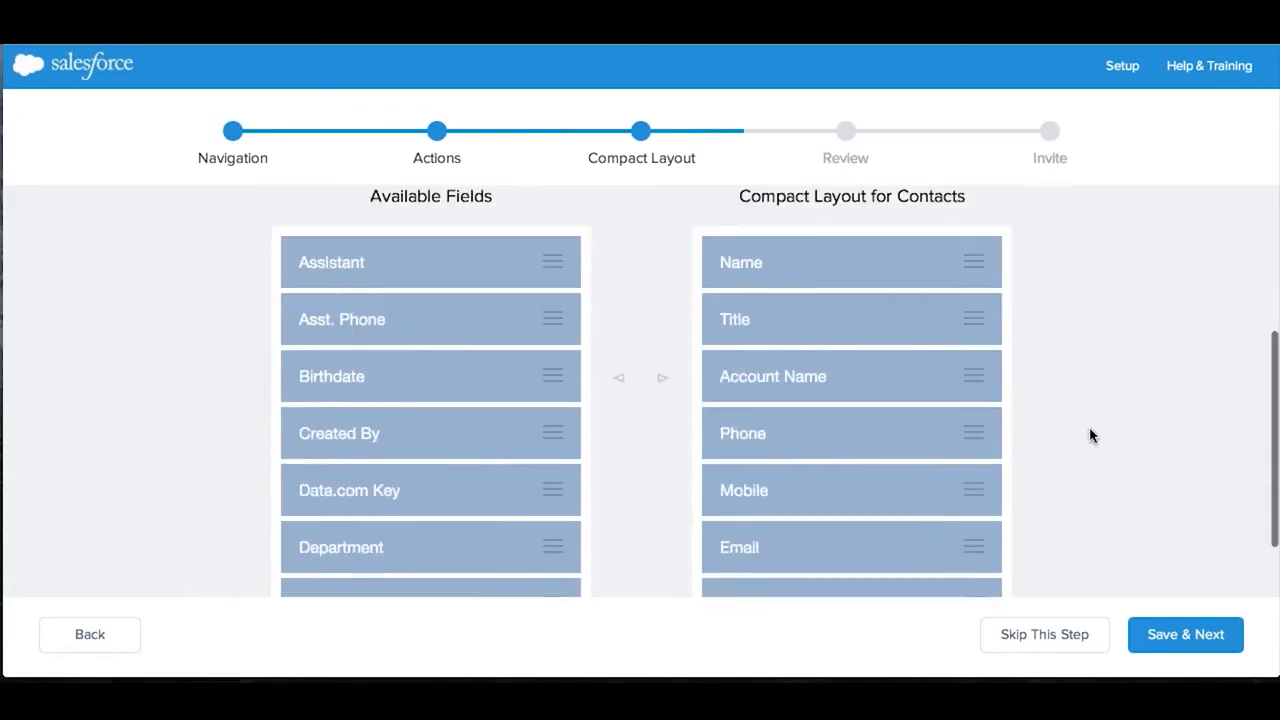
scroll(1180, 434, down, 1)
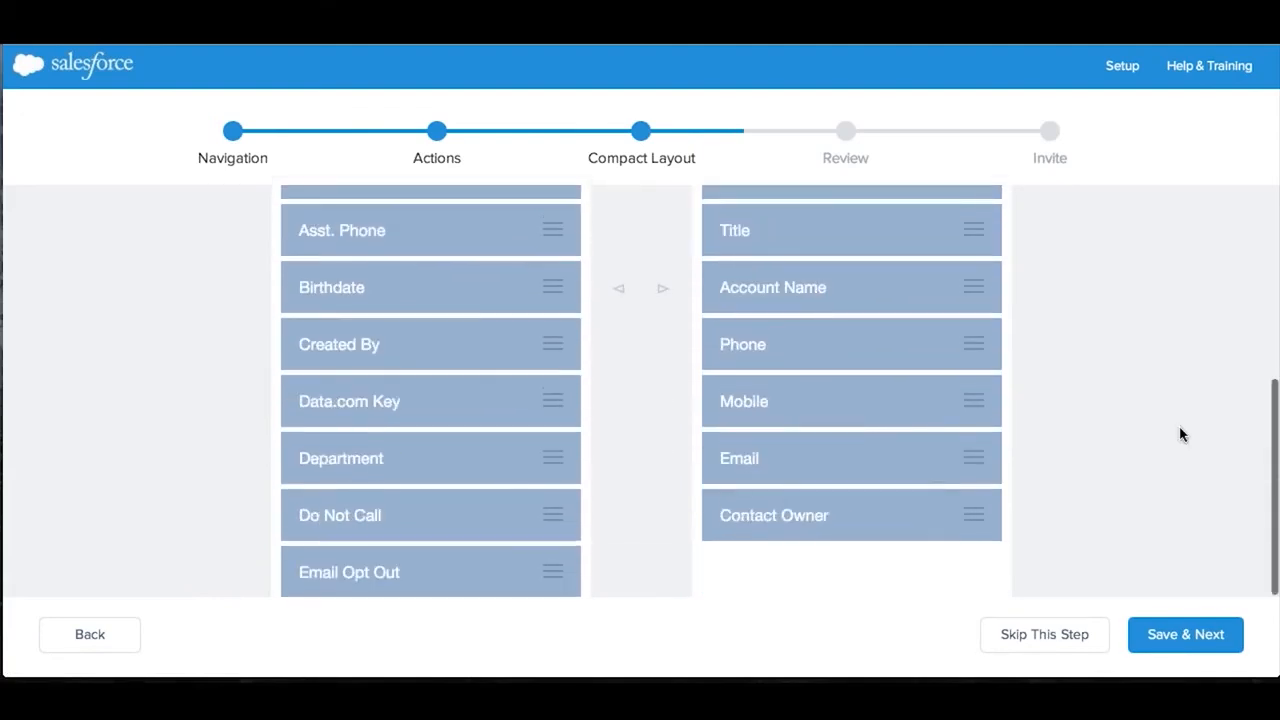
scroll(1180, 434, up, 4)
scroll(1180, 434, down, 3)
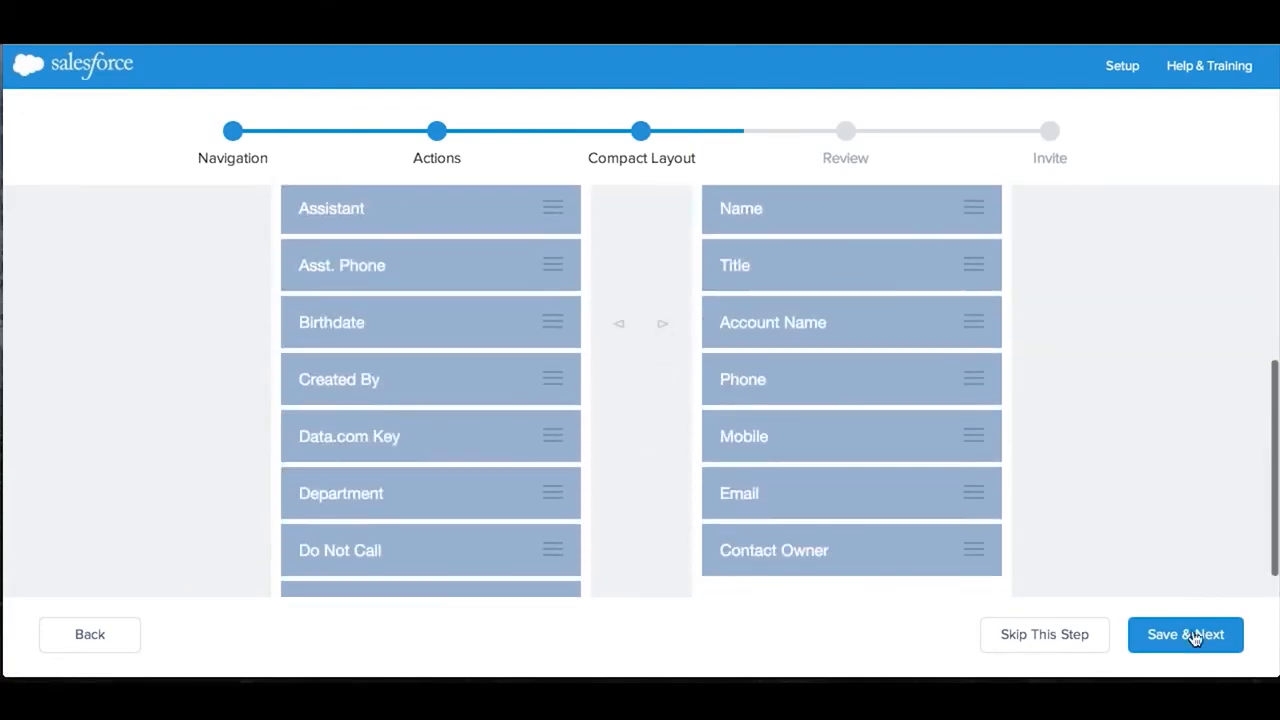
click(1193, 638)
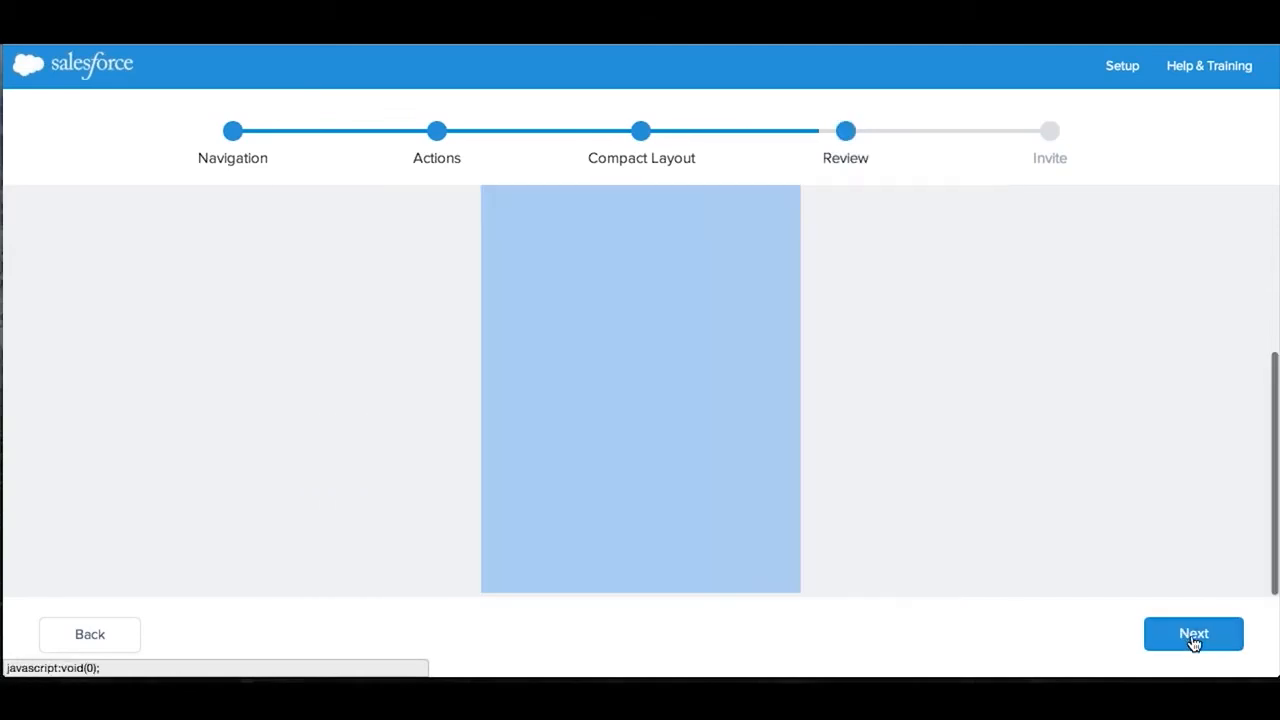
Step: Continue past the wizard's Review stage and look over the invitation form in the Send Invitations stage
click(1193, 640)
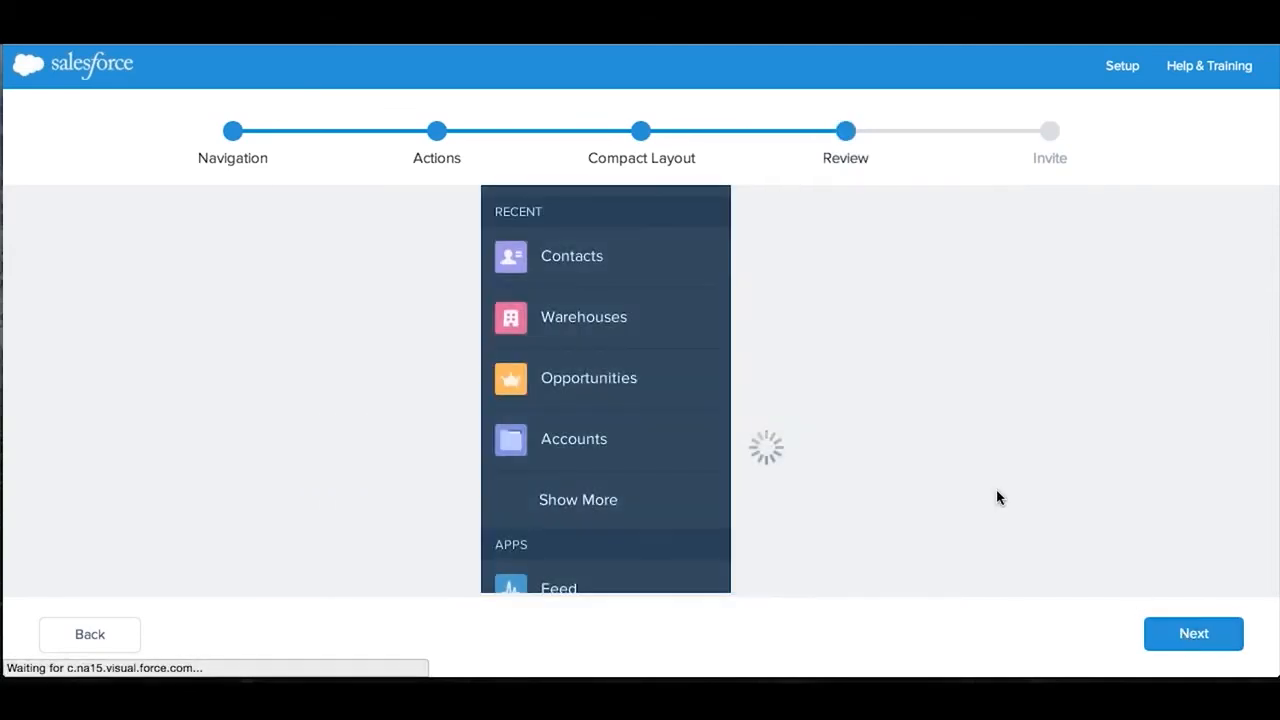
click(1213, 643)
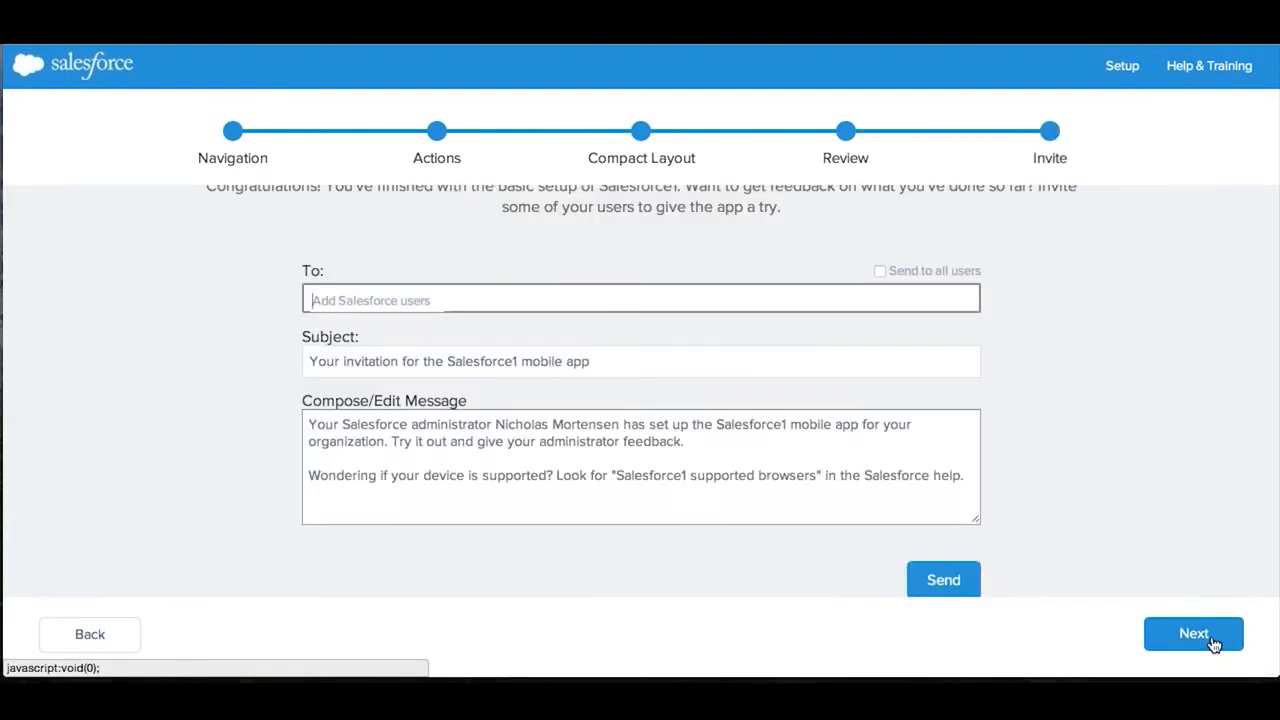
scroll(1197, 401, up, 2)
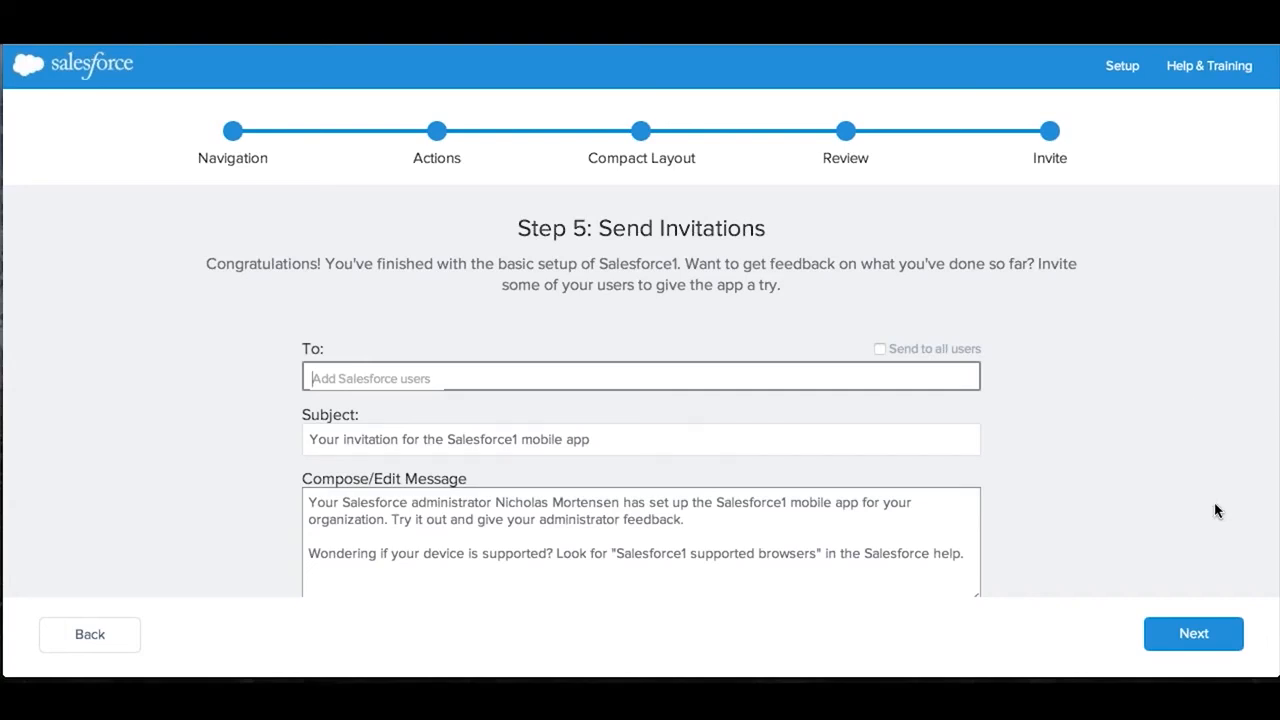
Step: Finish the wizard without sending any invitations and look over the setup options on the Salesforce1 Setup page
click(1198, 648)
click(1199, 647)
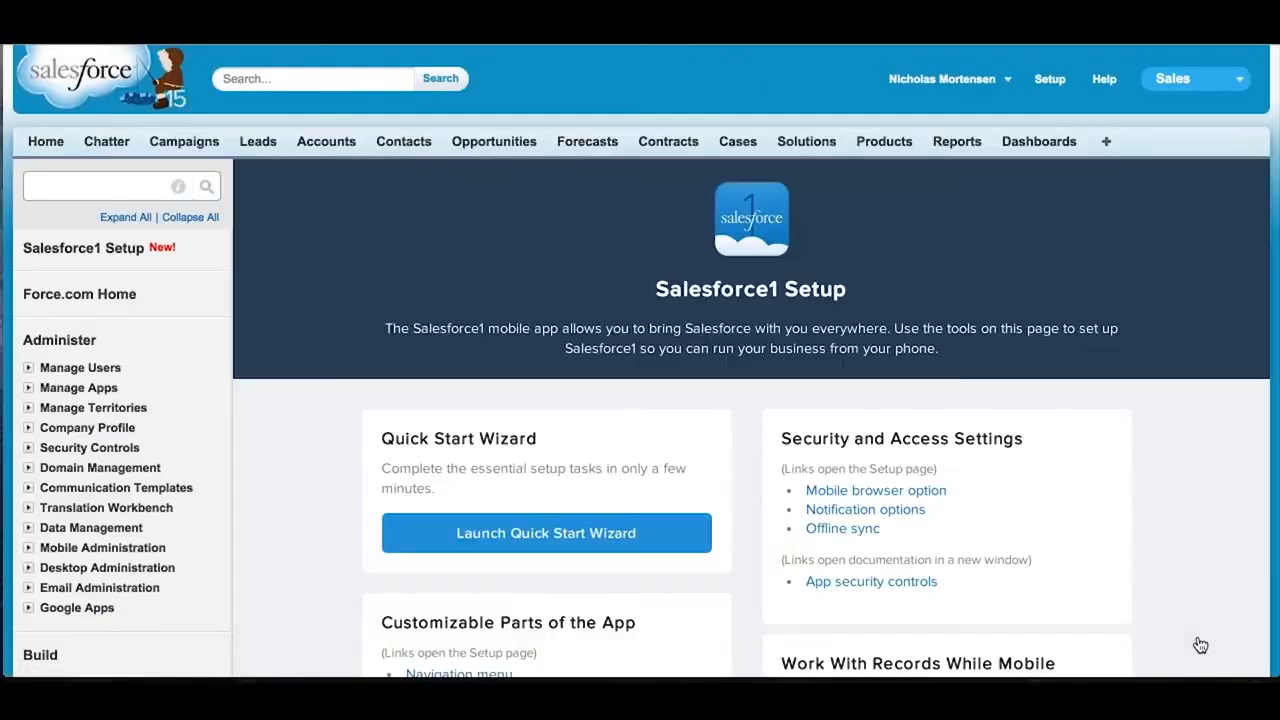
scroll(1187, 569, down, 2)
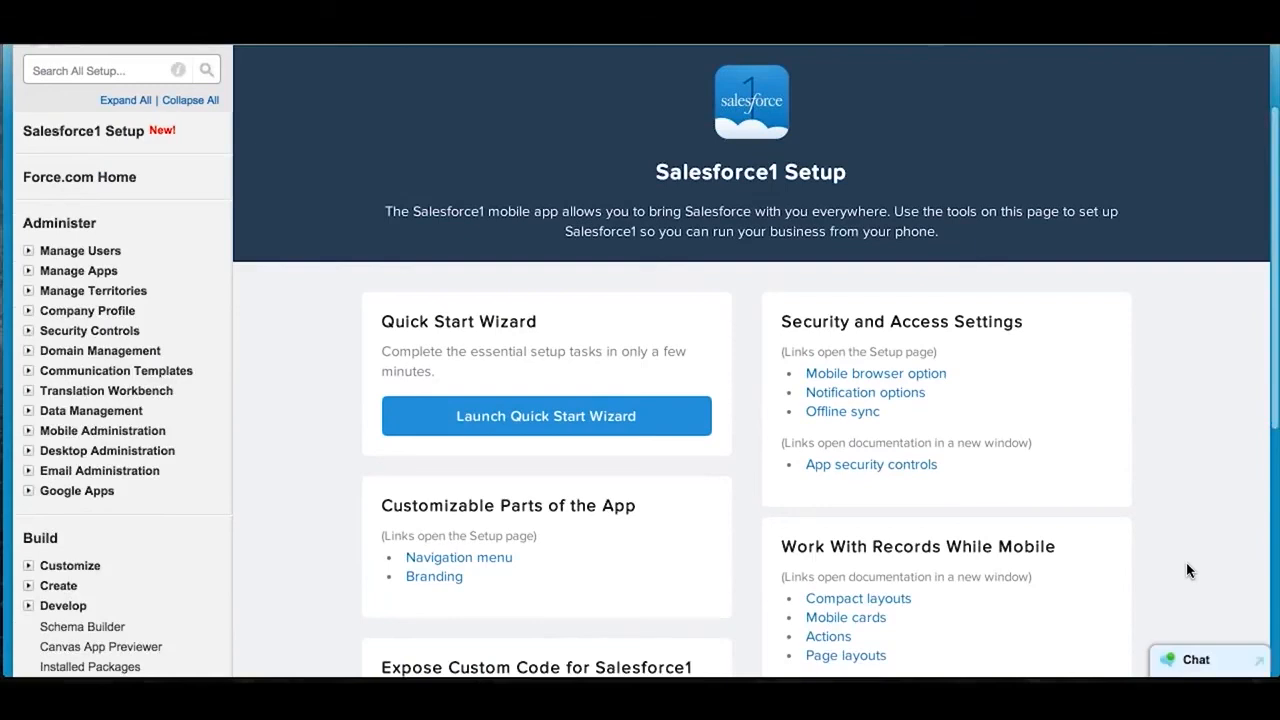